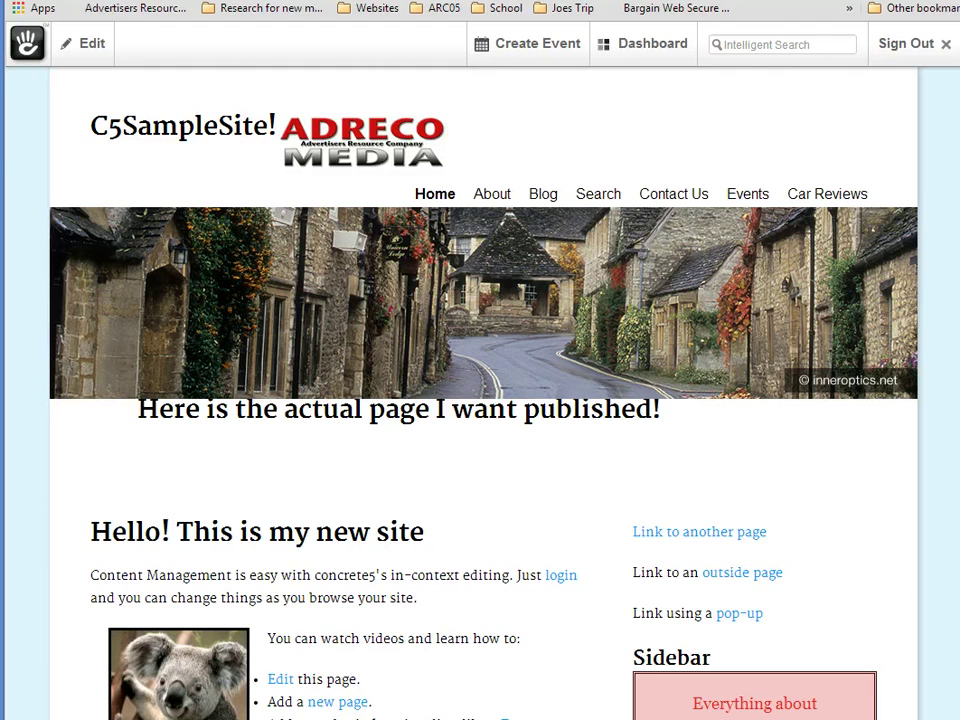
- Open the Statistics report from the website's full dashboard
{"action": "left_click", "coordinate": [609, 42]}
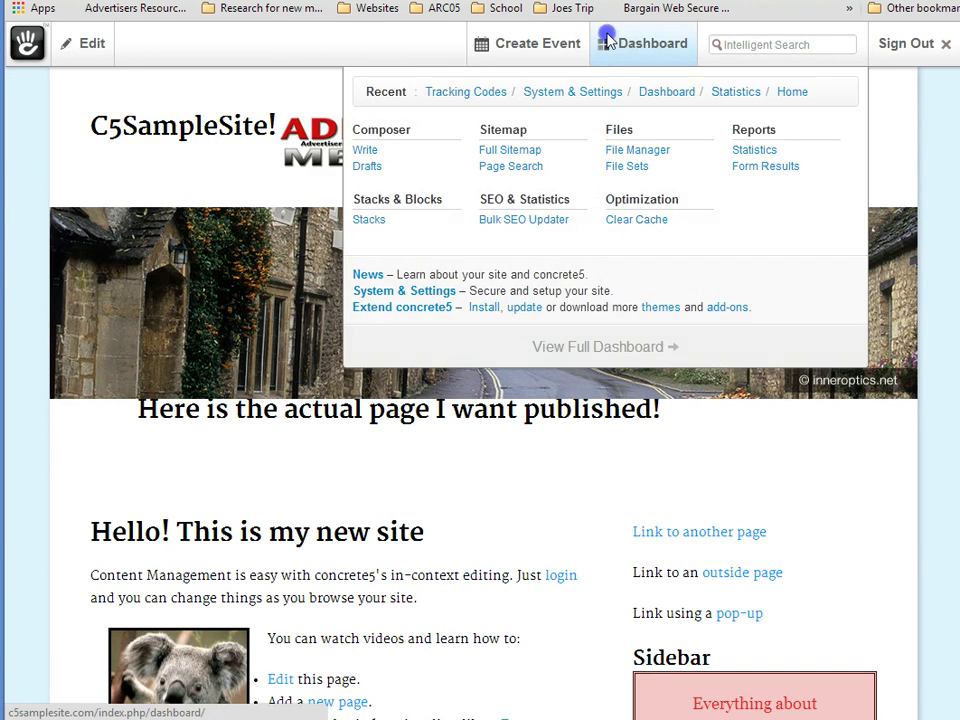
{"action": "left_click", "coordinate": [608, 42]}
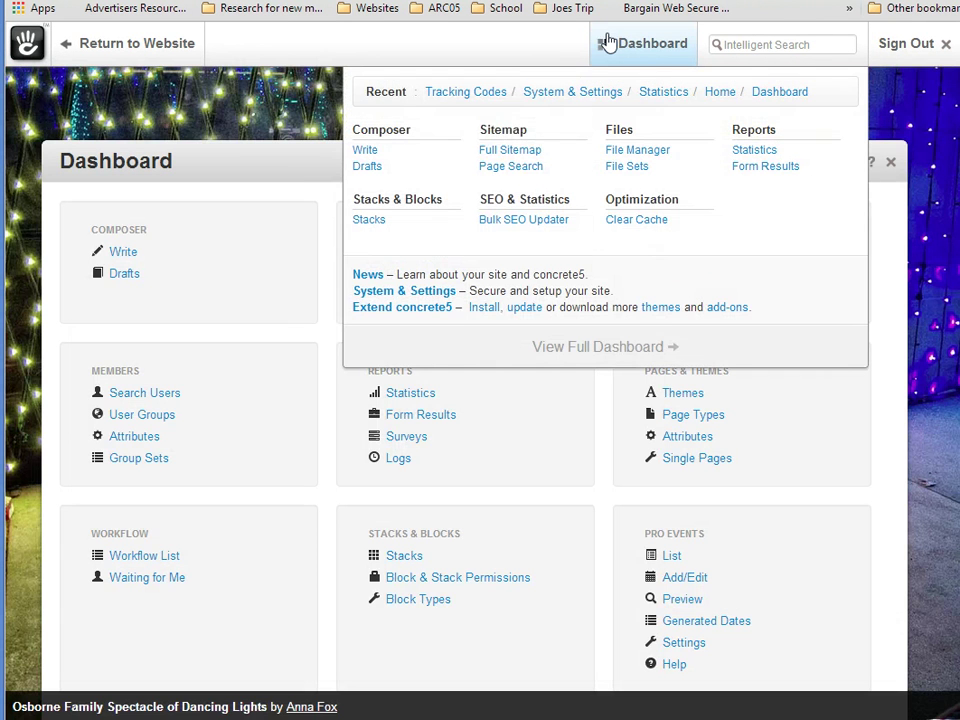
{"action": "left_click", "coordinate": [408, 394]}
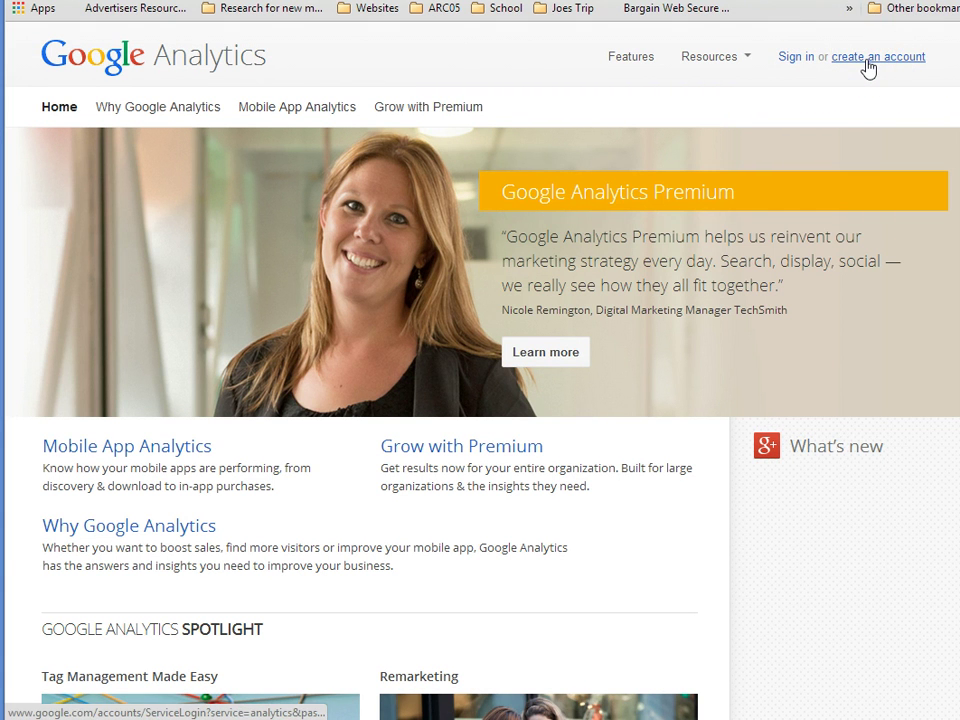
- Create a new Google account, entering the captcha verification text and agreeing to the Terms of Service and Privacy Policy before submitting the form
{"action": "left_click", "coordinate": [866, 58]}
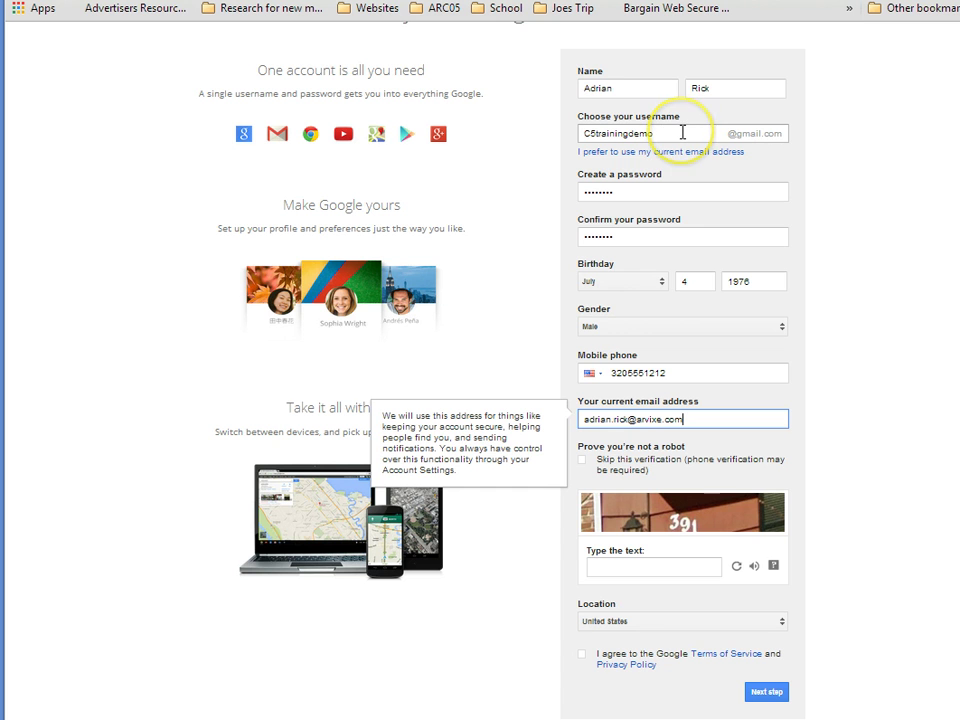
{"action": "left_click", "coordinate": [815, 171]}
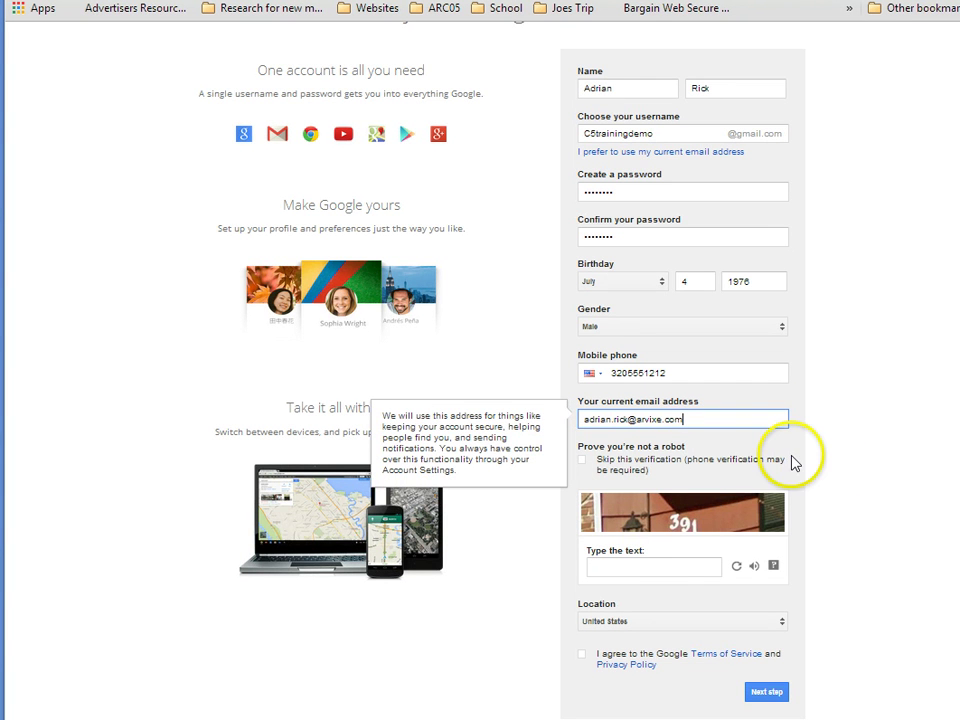
{"action": "left_click", "coordinate": [650, 568]}
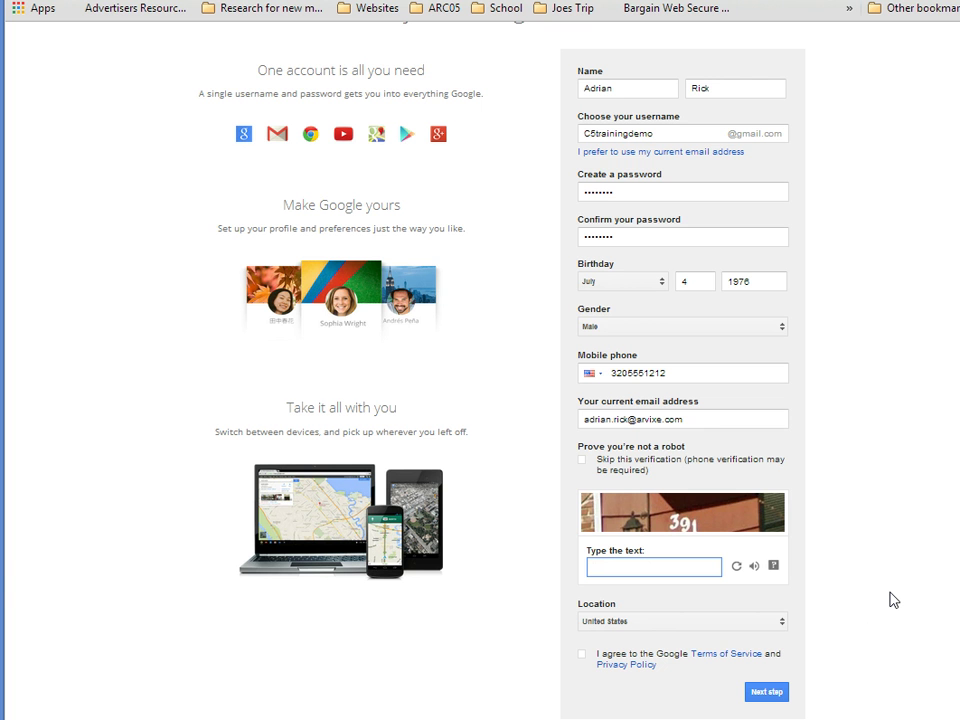
{"action": "type", "text": "391"}
{"action": "scroll", "coordinate": [889, 598], "scroll_direction": "down", "scroll_amount": 1}
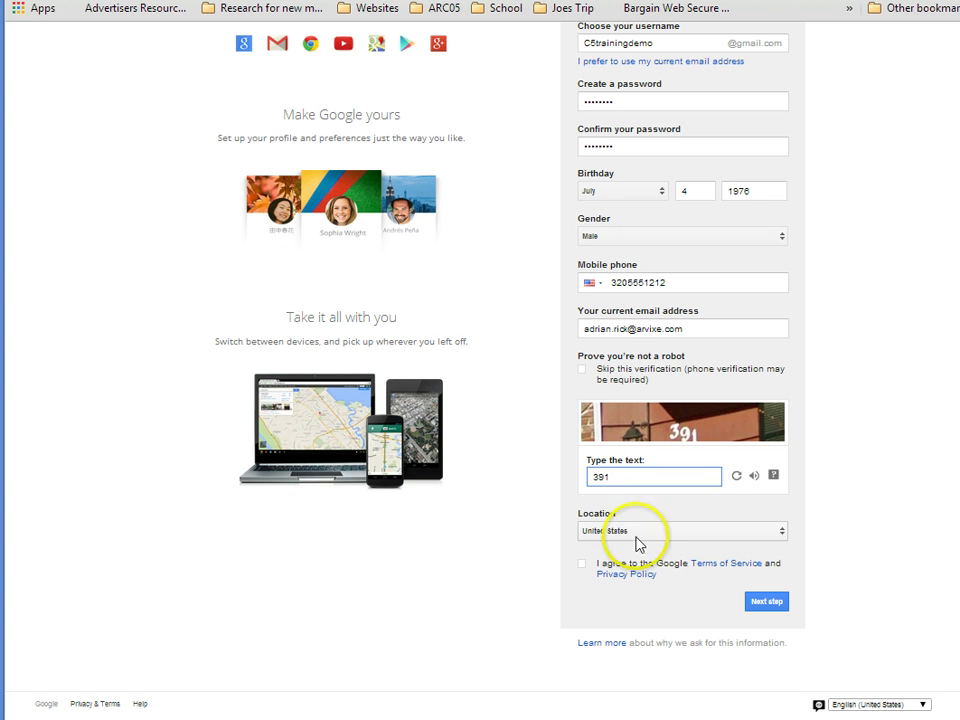
{"action": "left_click", "coordinate": [581, 566]}
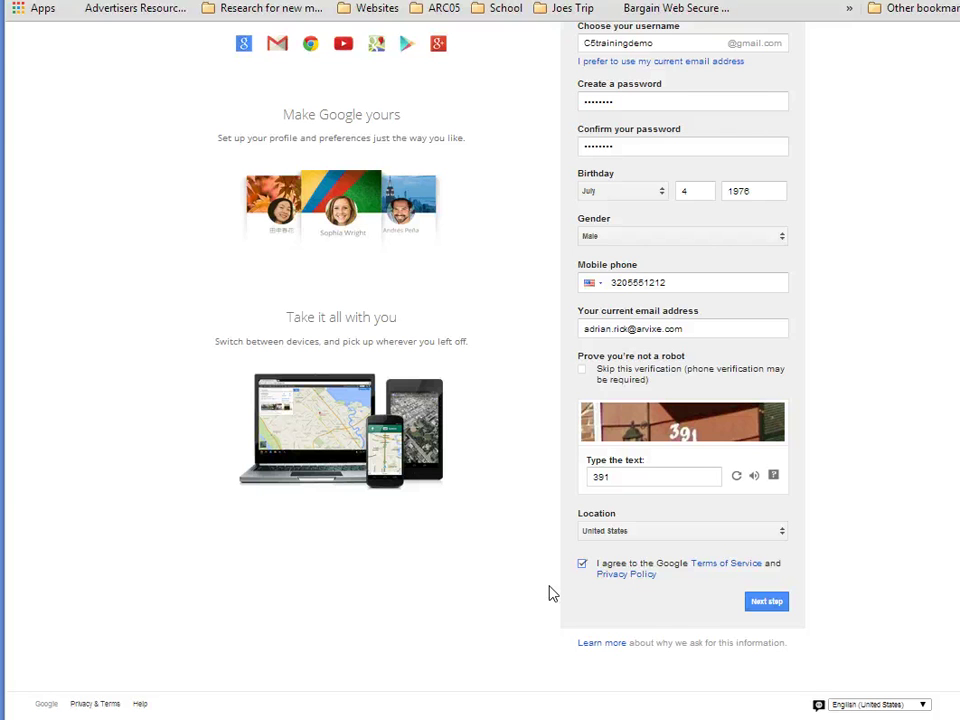
{"action": "left_click", "coordinate": [765, 603]}
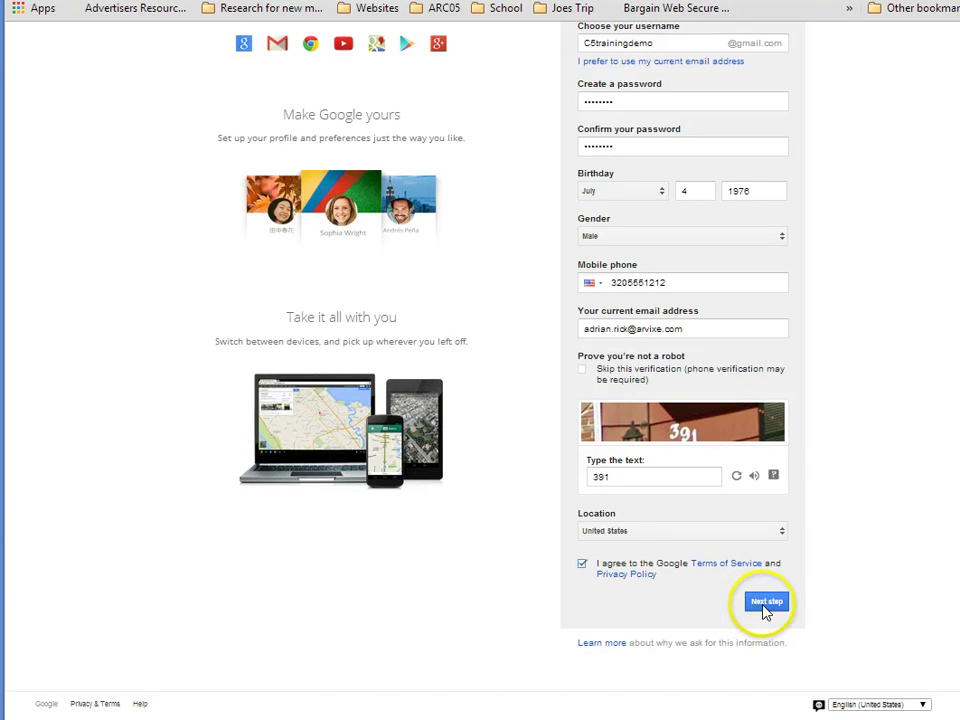
- Finish the new account's welcome pages, return to Google Analytics, and start its sign-up
{"action": "left_click", "coordinate": [485, 493]}
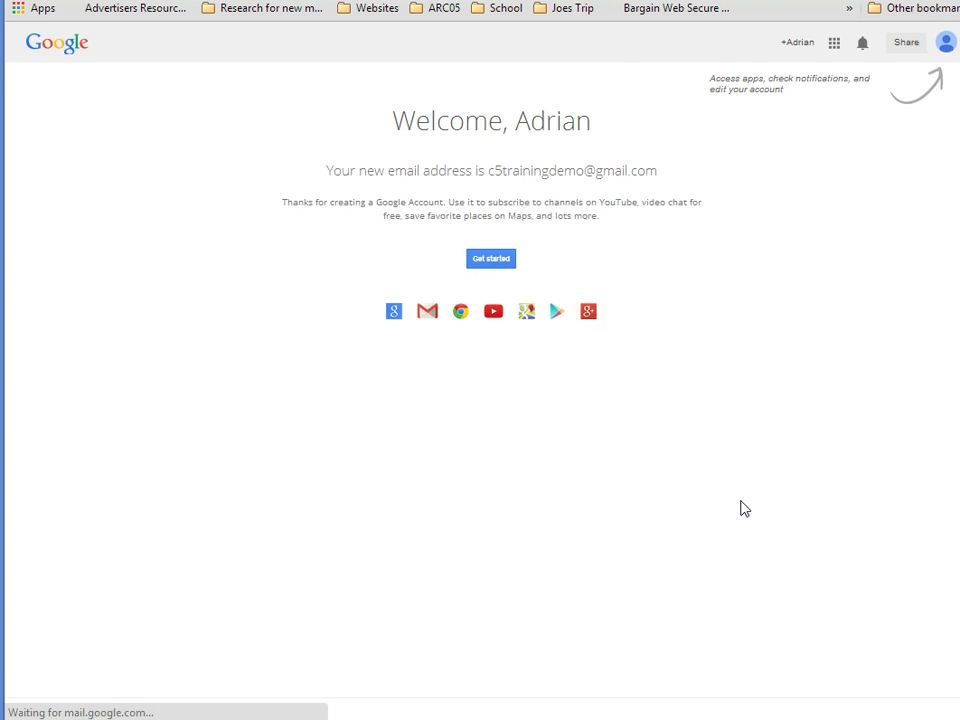
{"action": "left_click", "coordinate": [660, 284]}
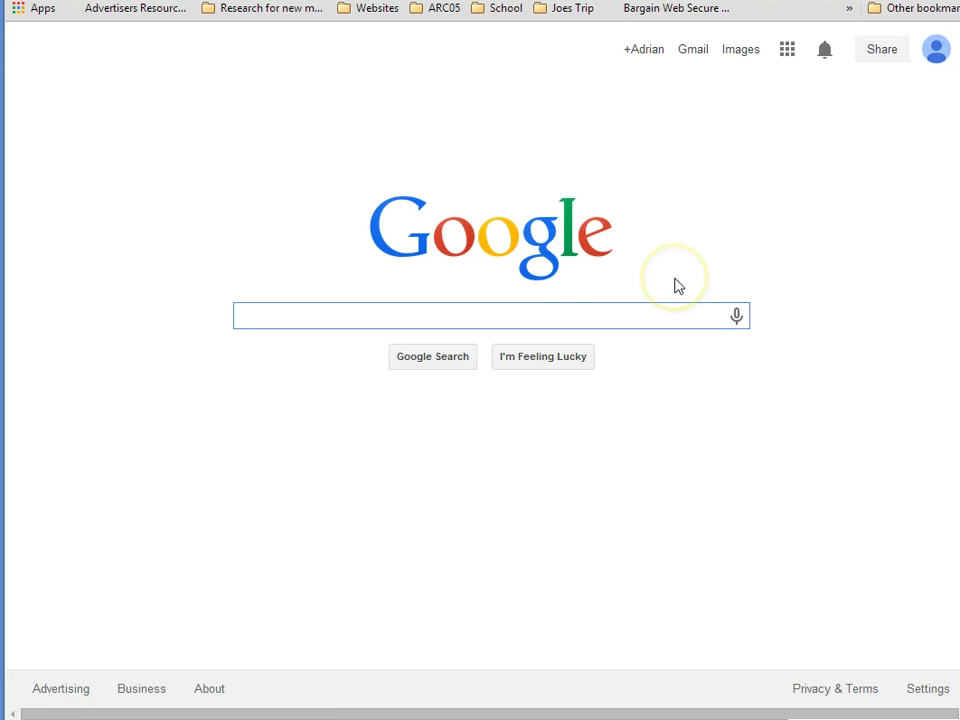
{"action": "left_click", "coordinate": [606, 52]}
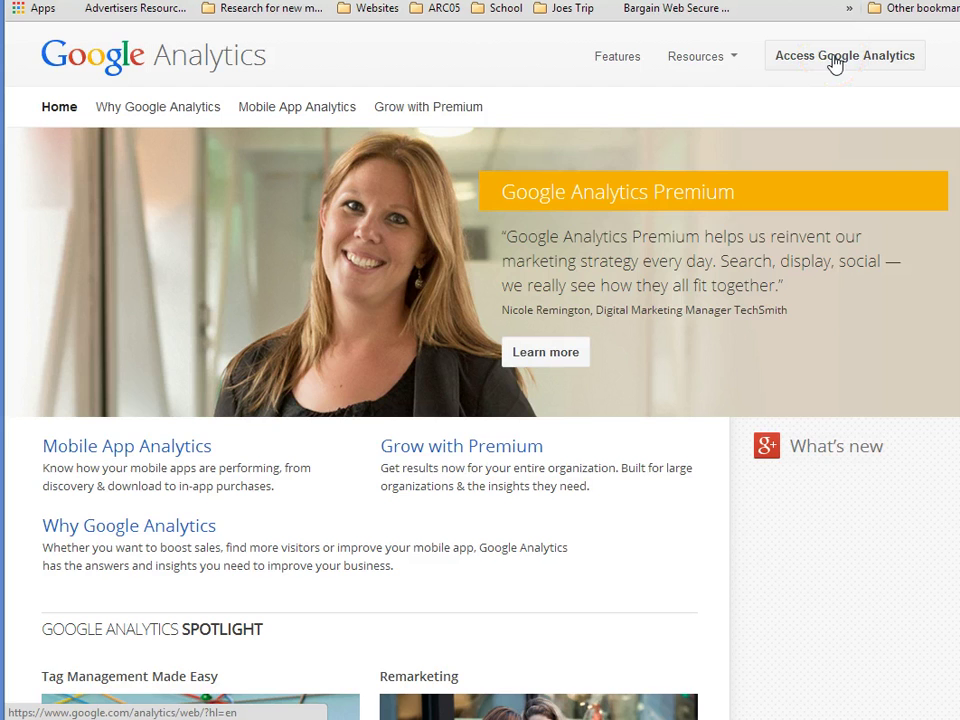
{"action": "left_click", "coordinate": [835, 60]}
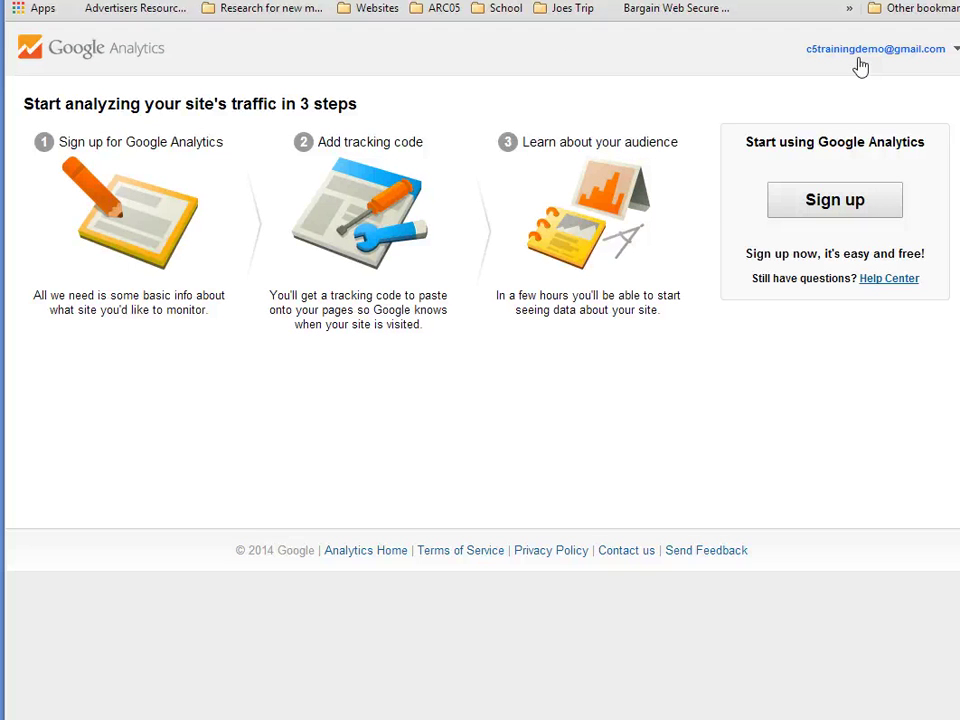
{"action": "left_click", "coordinate": [840, 95]}
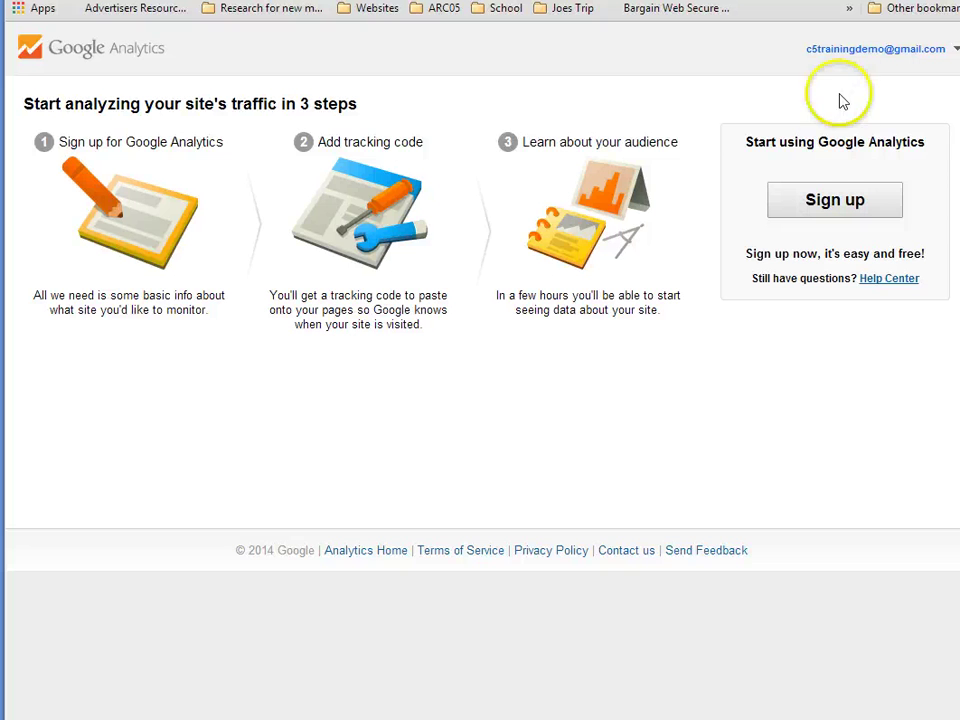
{"action": "left_click", "coordinate": [832, 199]}
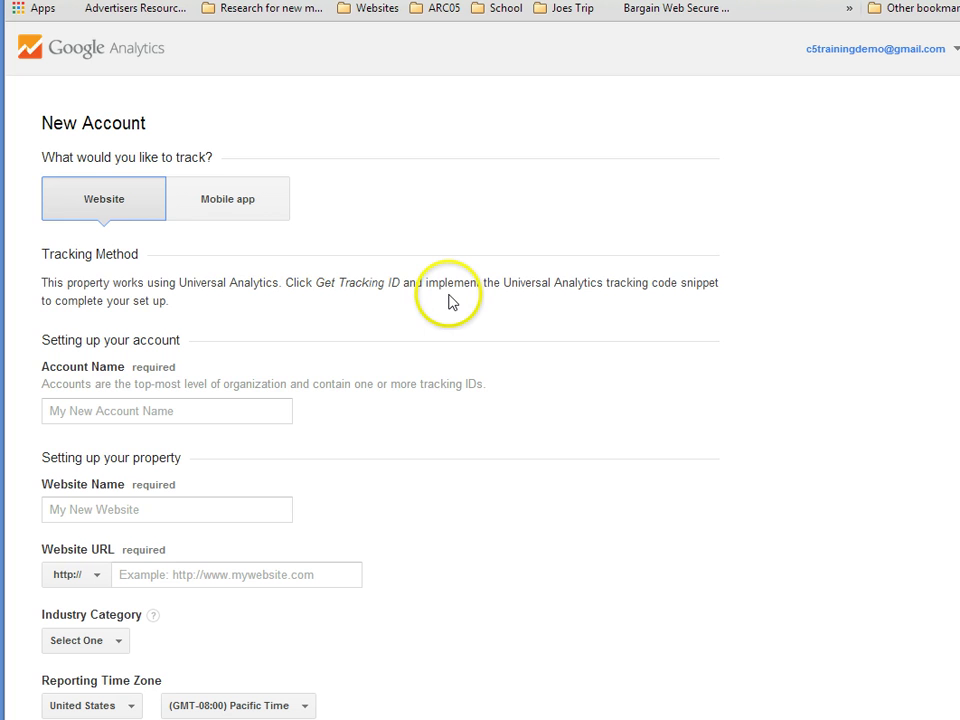
{"action": "left_click", "coordinate": [122, 408]}
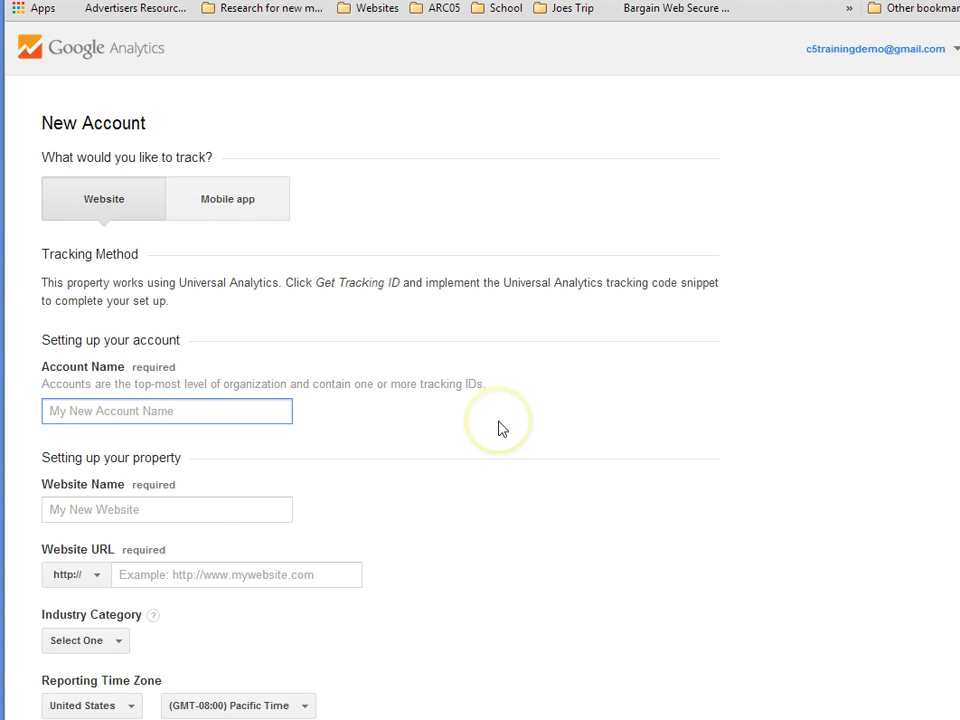
{"action": "type", "text": "training site"}
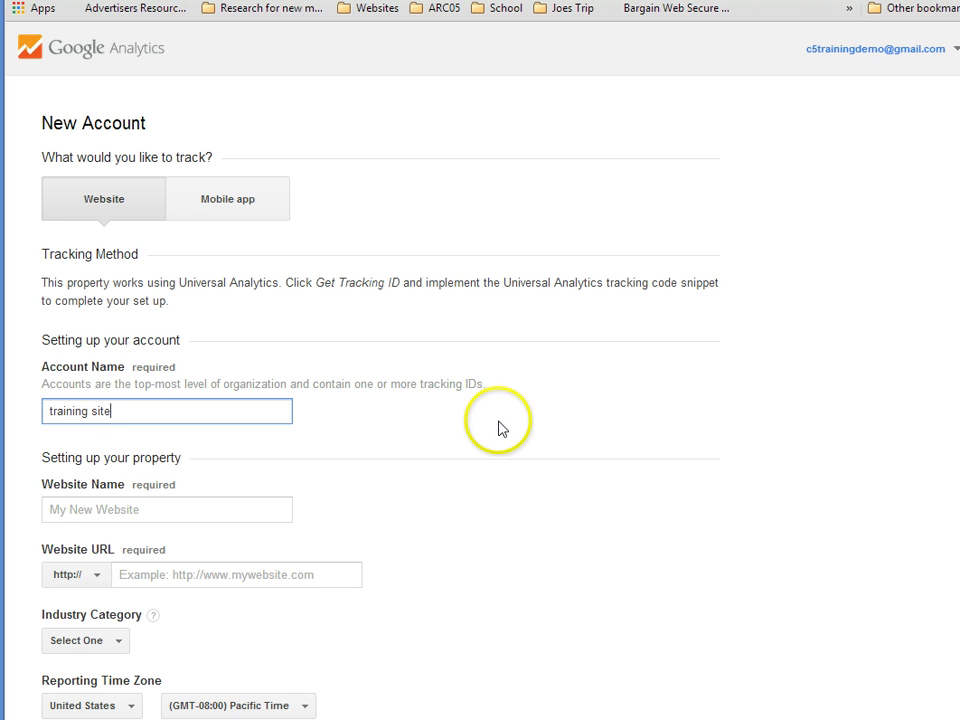
{"action": "key", "text": "Tab"}
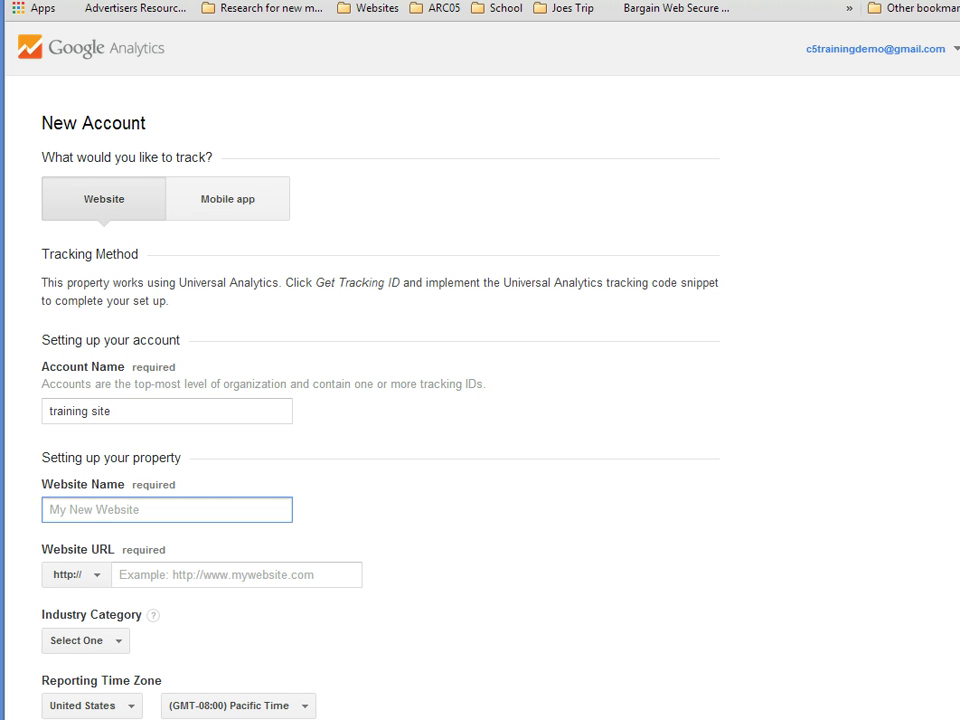
{"action": "type", "text": "C5S"}
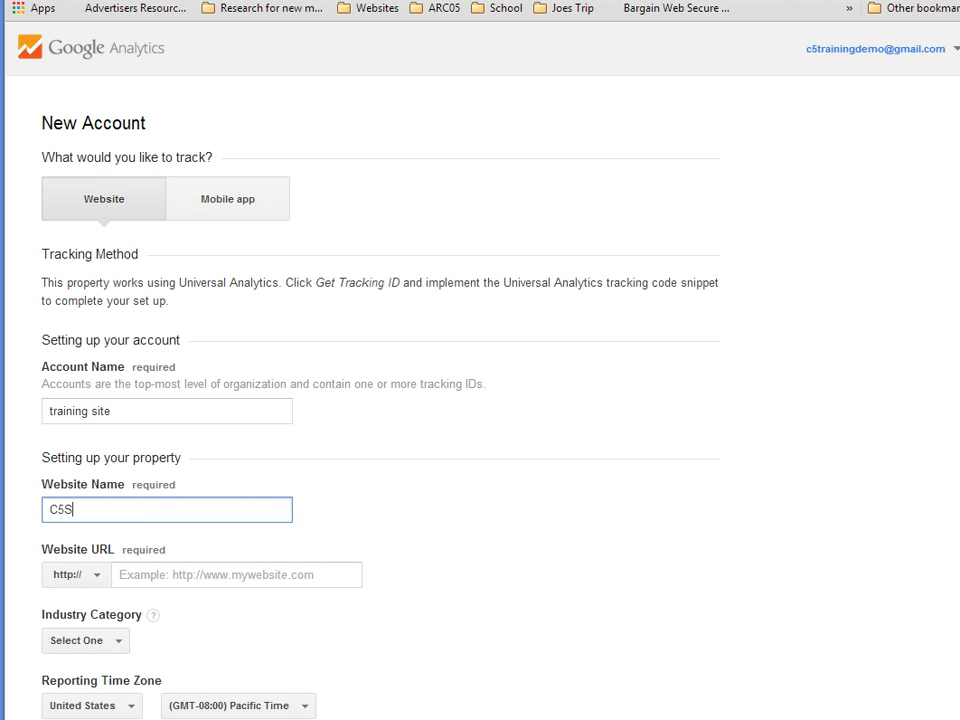
{"action": "type", "text": "amplesite"}
{"action": "left_click", "coordinate": [150, 576]}
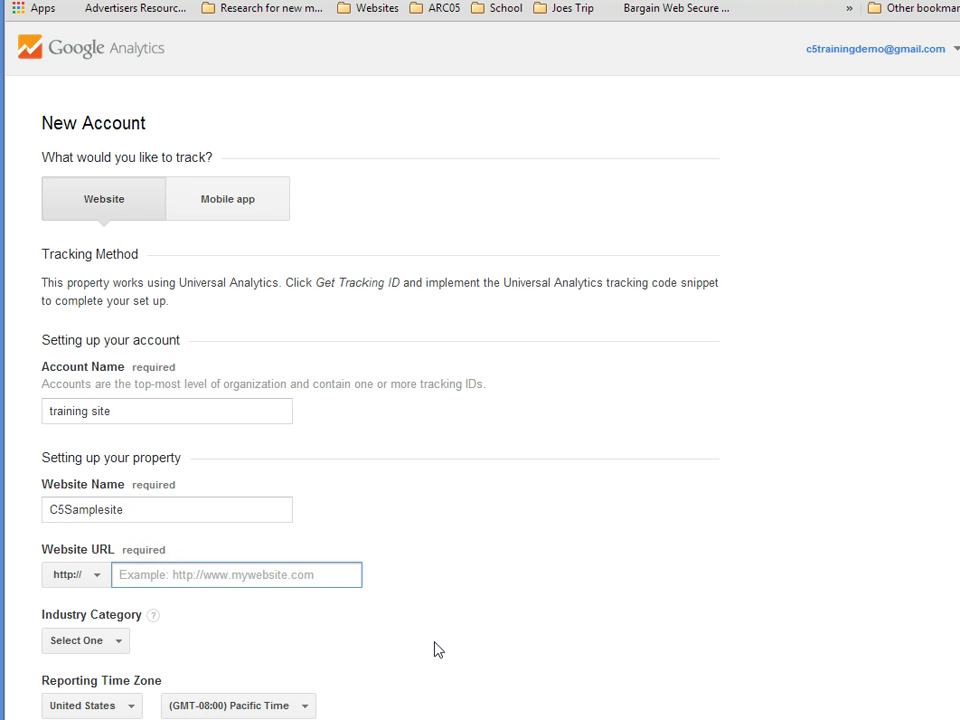
{"action": "type", "text": "http://c5"}
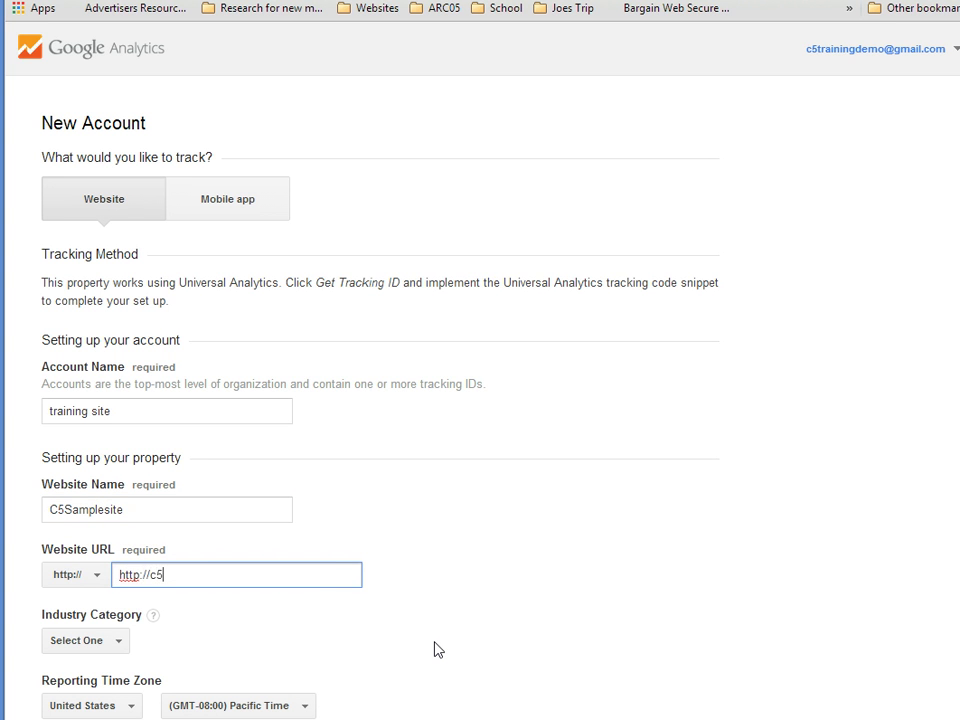
{"action": "type", "text": "samplesite.com"}
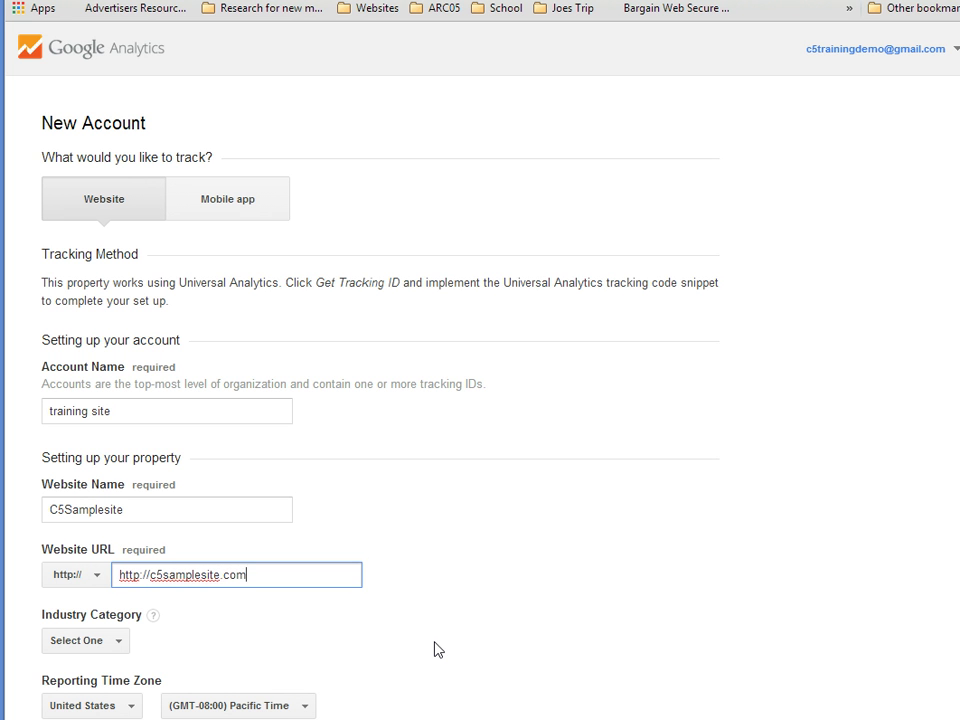
- Set the industry category to Hobbies and Leisure and the reporting time zone to (GMT-06:00) Central Time
{"action": "scroll", "coordinate": [552, 574], "scroll_direction": "down", "scroll_amount": 2}
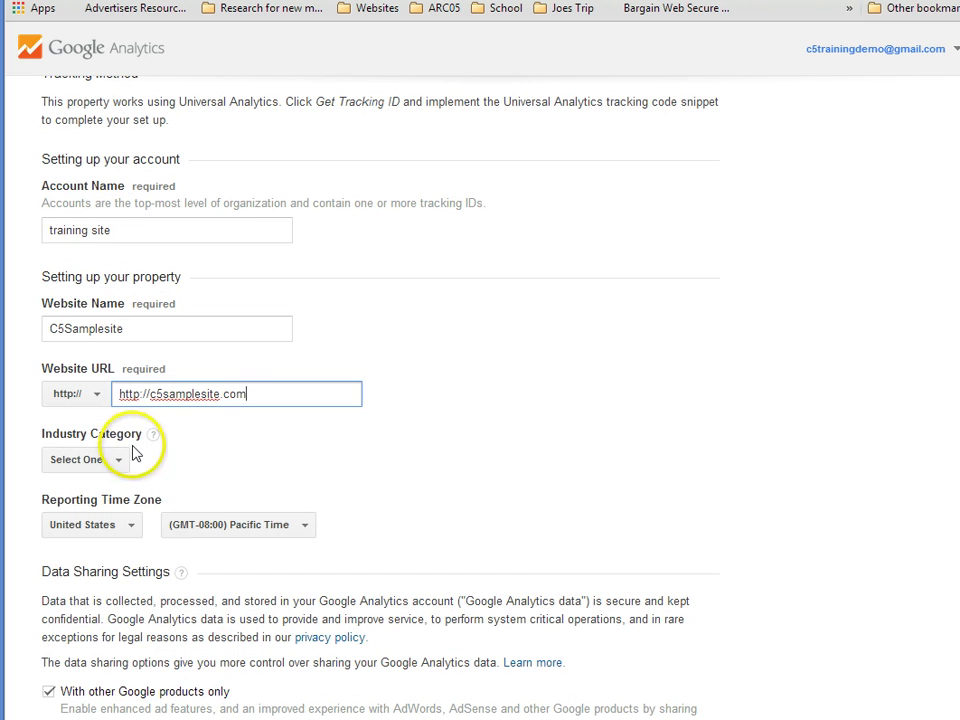
{"action": "left_click", "coordinate": [118, 461]}
{"action": "scroll", "coordinate": [152, 614], "scroll_direction": "down", "scroll_amount": 3}
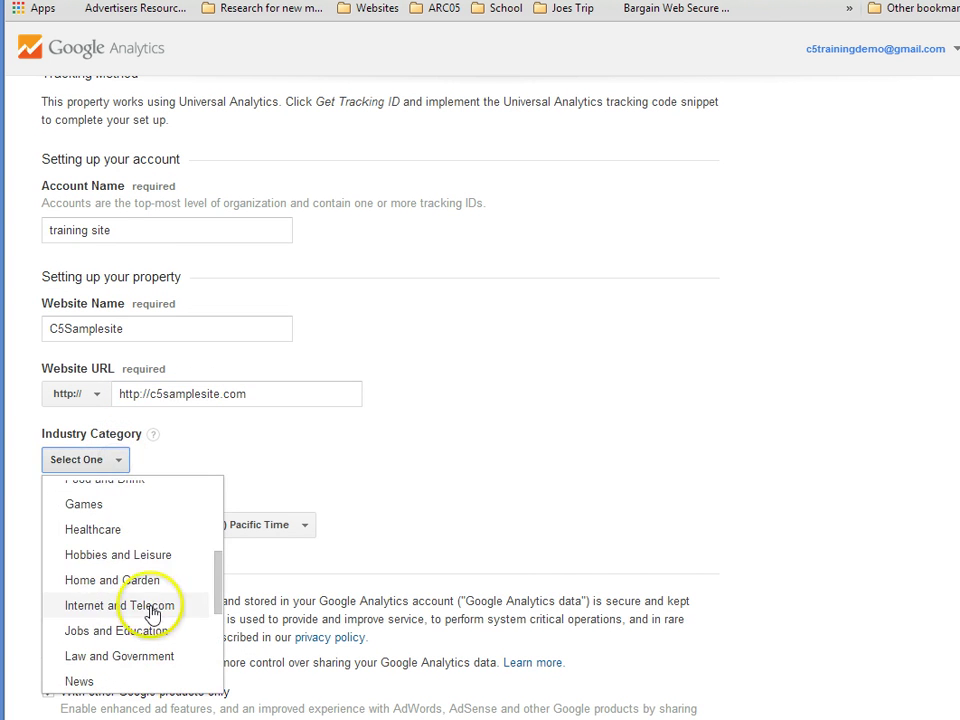
{"action": "left_click", "coordinate": [127, 556]}
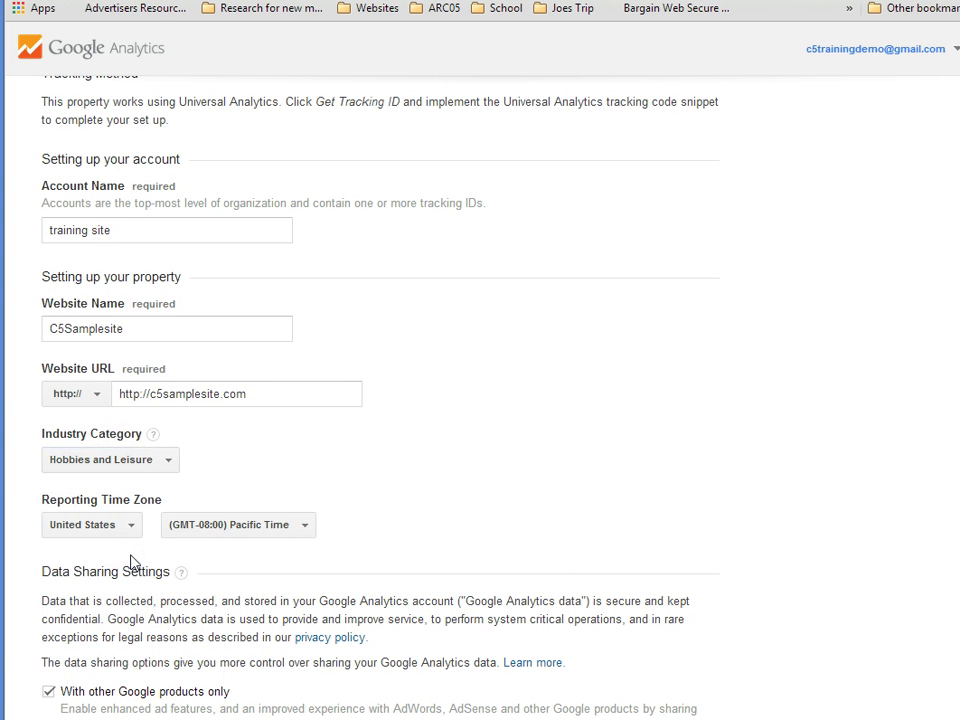
{"action": "left_click", "coordinate": [305, 527]}
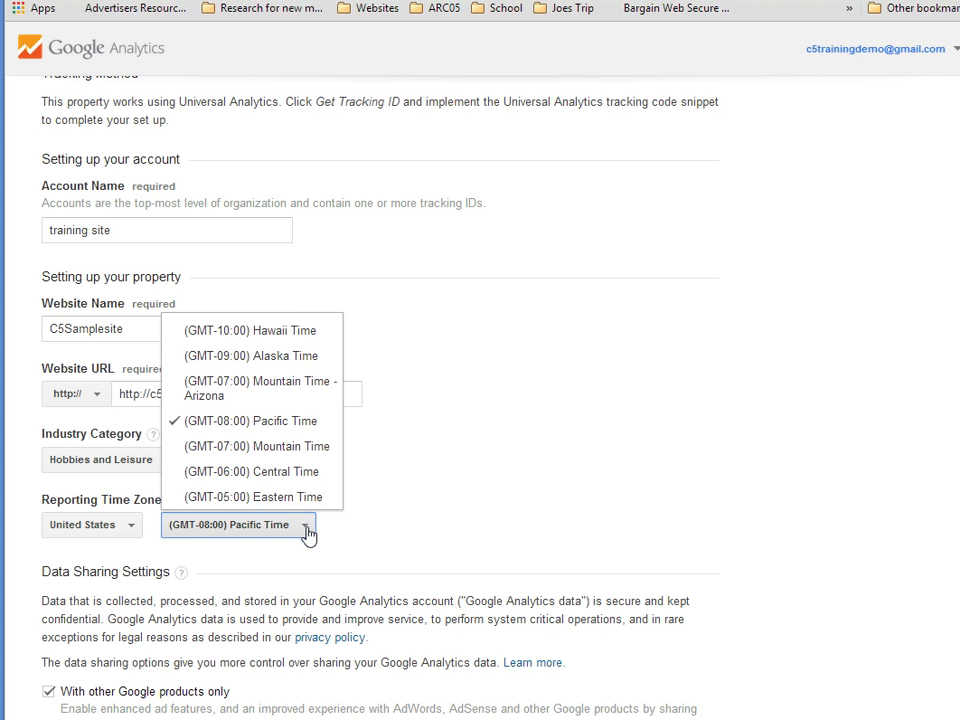
{"action": "left_click", "coordinate": [300, 478]}
- Turn off all four data sharing options: other Google products, anonymous sharing, Technical Support and Account specialists
{"action": "scroll", "coordinate": [300, 482], "scroll_direction": "down", "scroll_amount": 2}
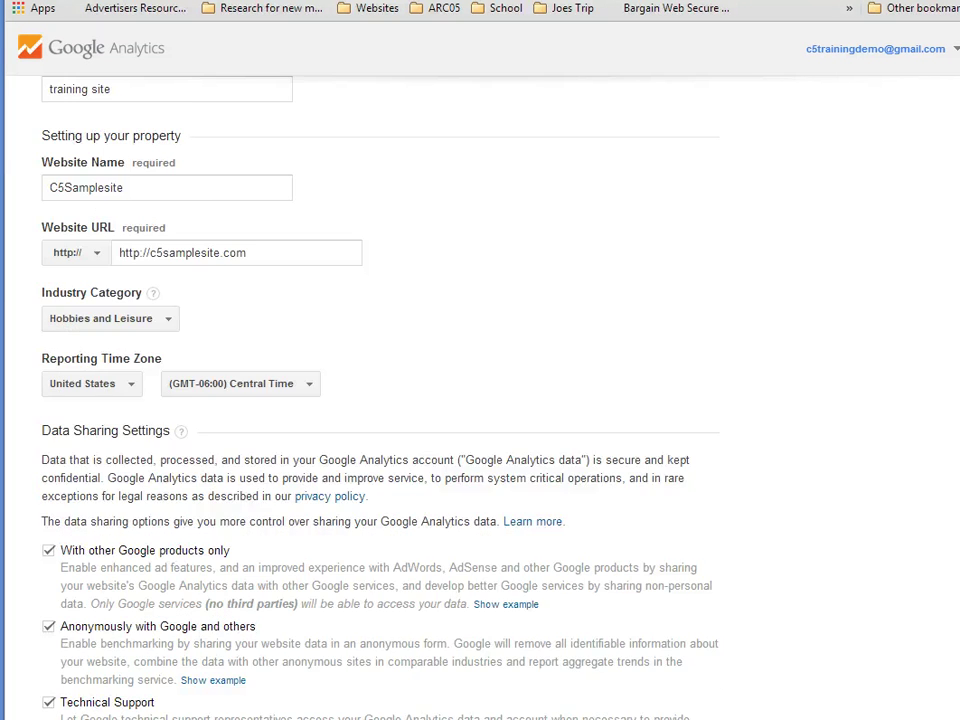
{"action": "scroll", "coordinate": [945, 540], "scroll_direction": "down", "scroll_amount": 3}
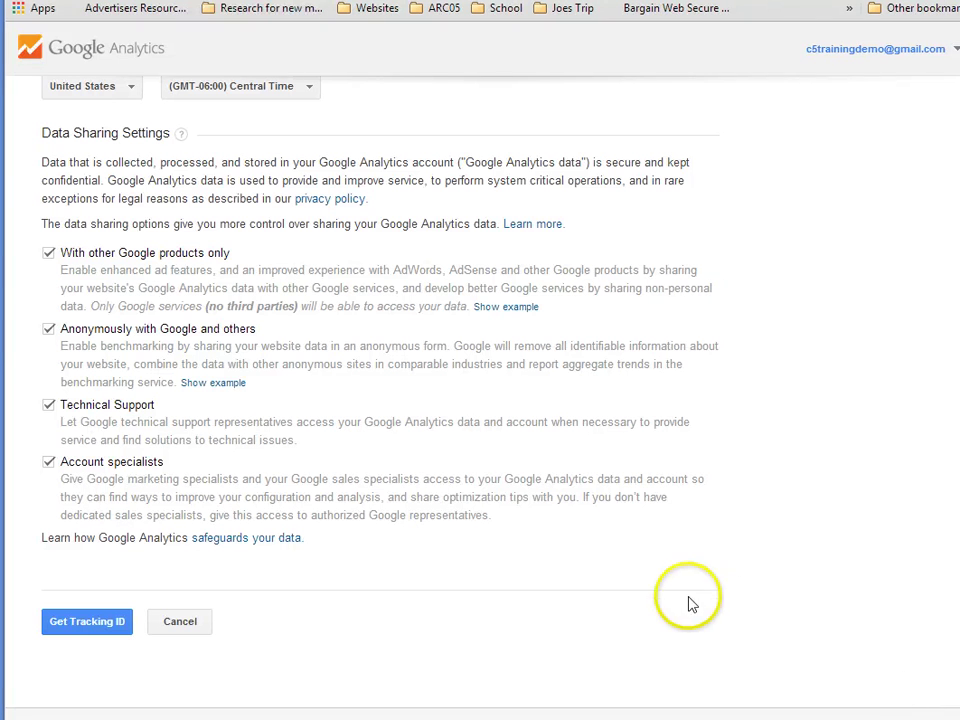
{"action": "left_click", "coordinate": [48, 462]}
{"action": "left_click", "coordinate": [49, 406]}
{"action": "left_click", "coordinate": [48, 329]}
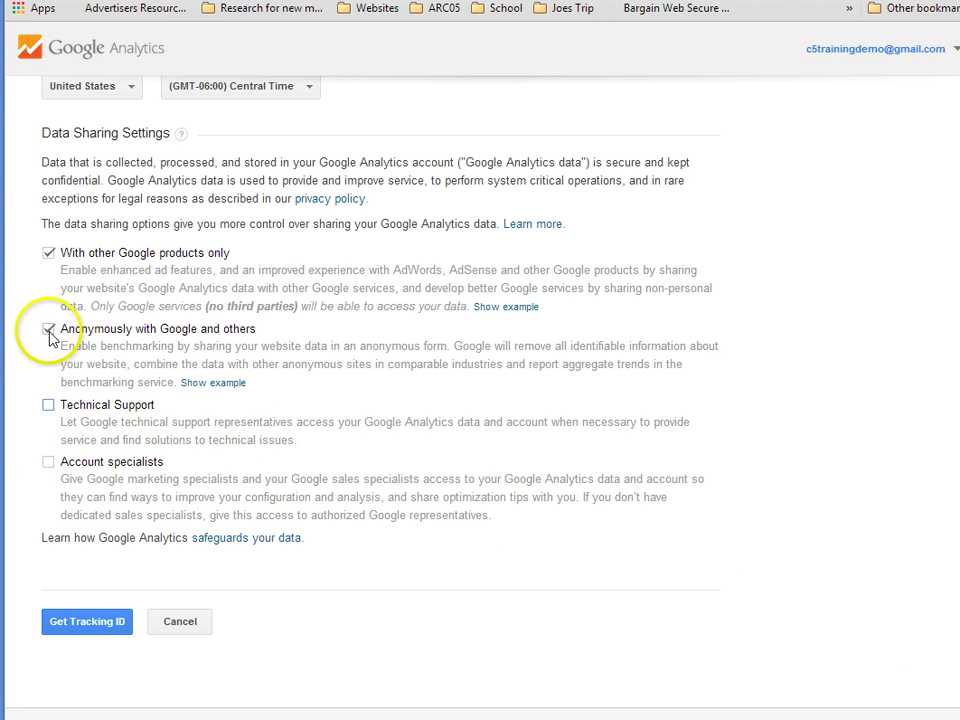
{"action": "left_click", "coordinate": [49, 254]}
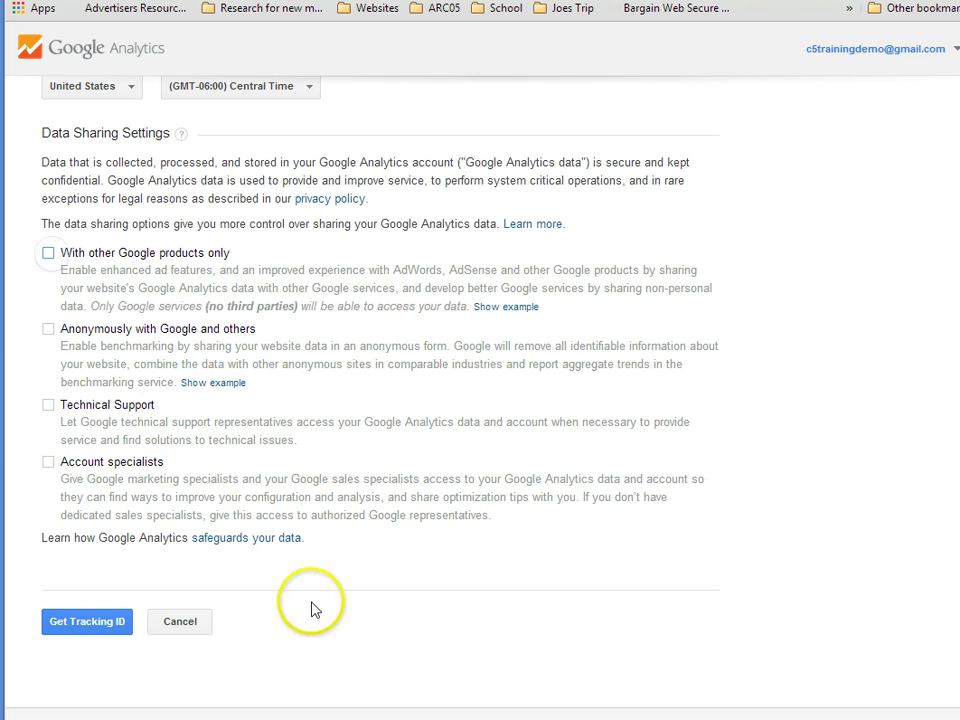
- Request the tracking ID, accept the Google Analytics Terms of Service, and view the property's website tracking code
{"action": "left_click", "coordinate": [89, 622]}
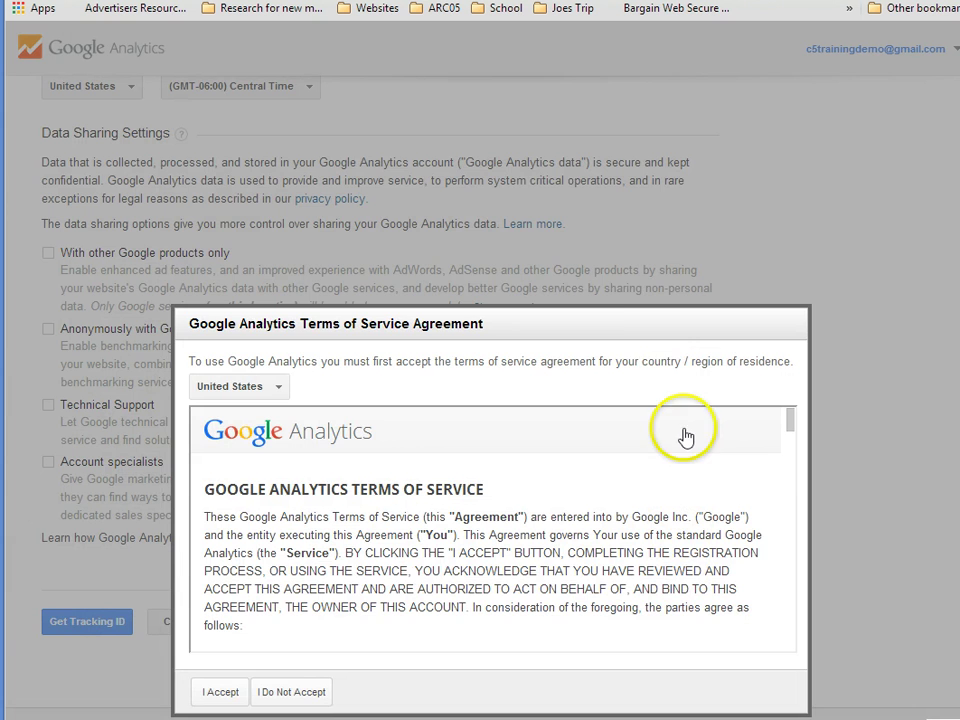
{"action": "left_click_drag", "start_coordinate": [643, 320], "coordinate": [651, 133]}
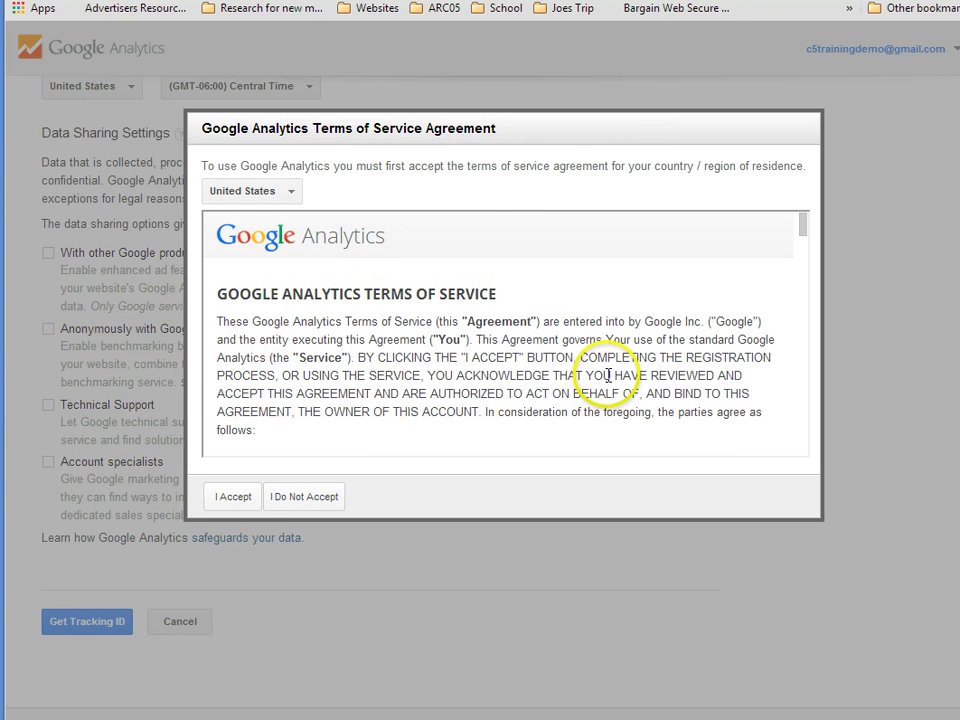
{"action": "left_click", "coordinate": [234, 498]}
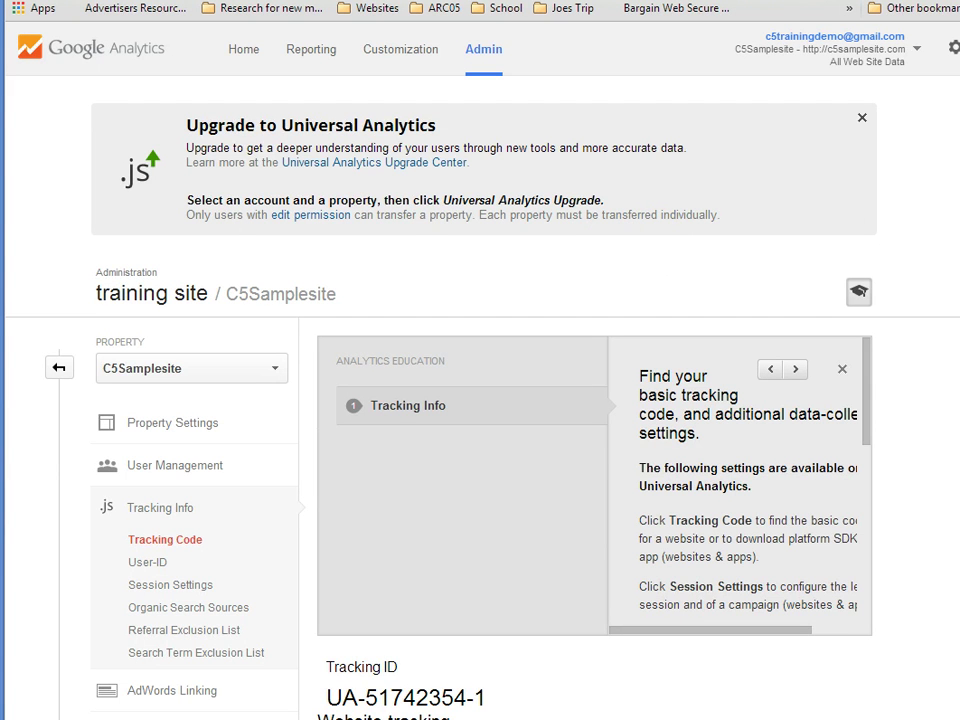
{"action": "scroll", "coordinate": [480, 400], "scroll_direction": "down", "scroll_amount": 2}
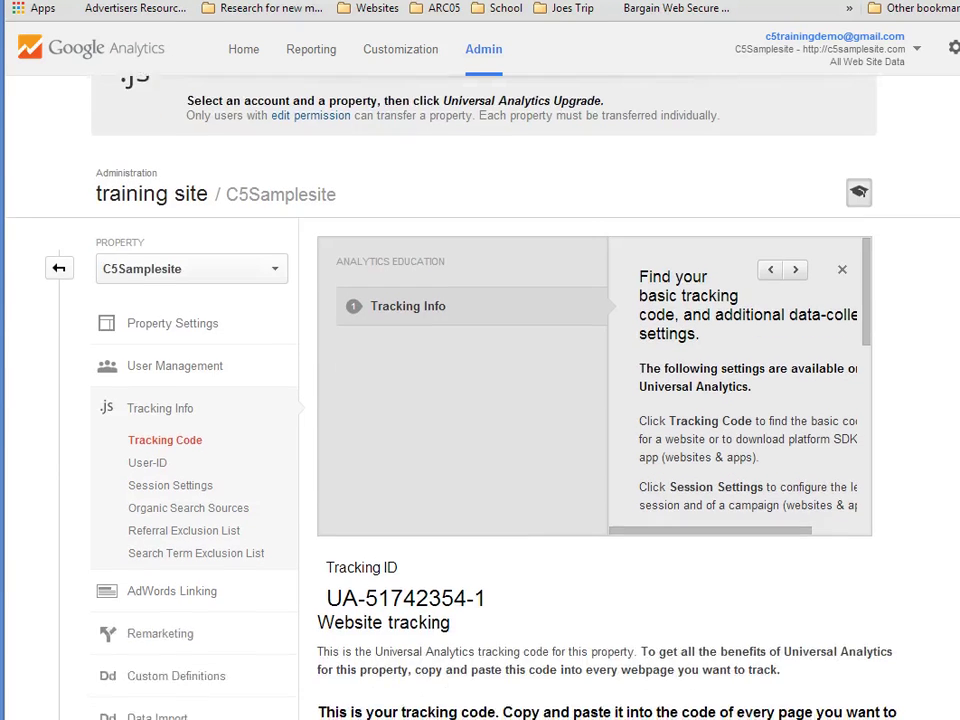
{"action": "scroll", "coordinate": [480, 400], "scroll_direction": "down", "scroll_amount": 1}
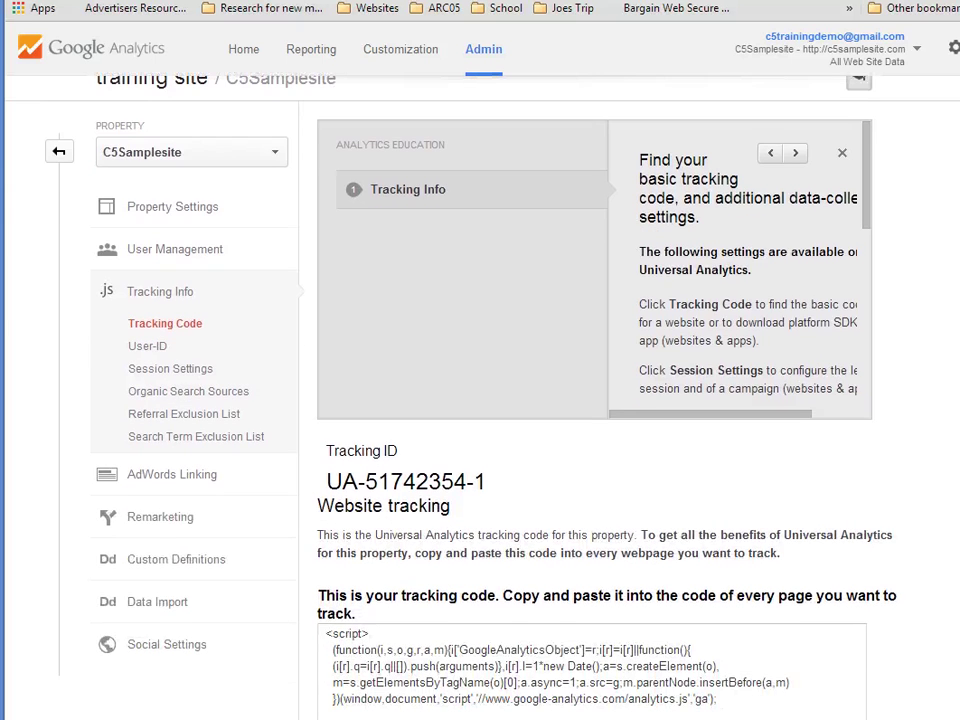
- Select the complete website tracking script, from the opening to the closing script tag, and copy it
{"action": "scroll", "coordinate": [955, 420], "scroll_direction": "down", "scroll_amount": 3}
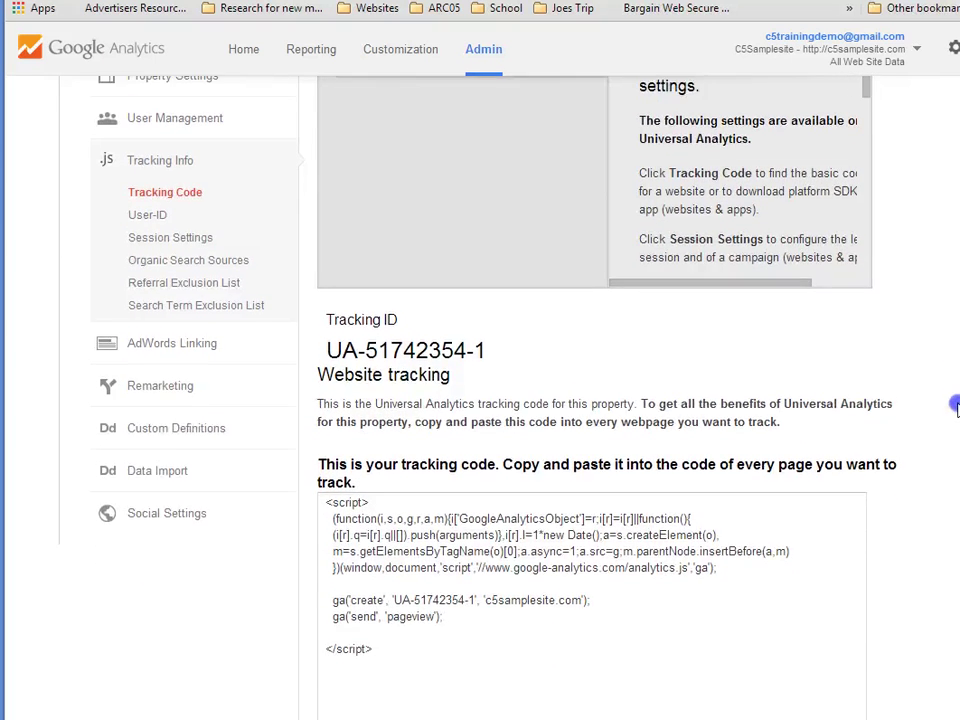
{"action": "scroll", "coordinate": [955, 420], "scroll_direction": "down", "scroll_amount": 3}
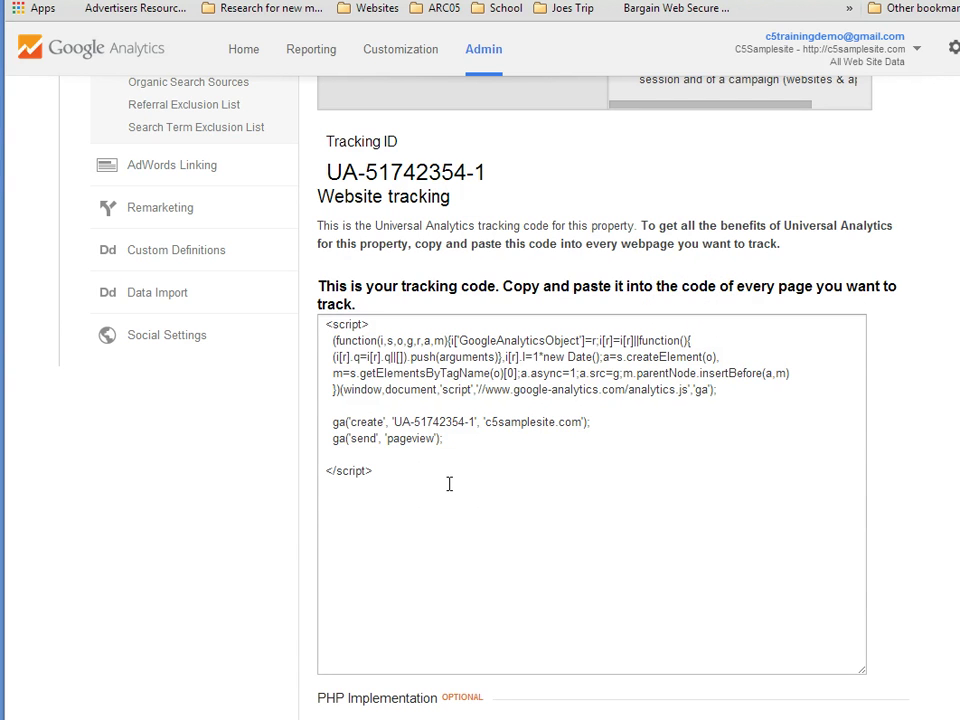
{"action": "left_click_drag", "start_coordinate": [424, 540], "coordinate": [322, 320]}
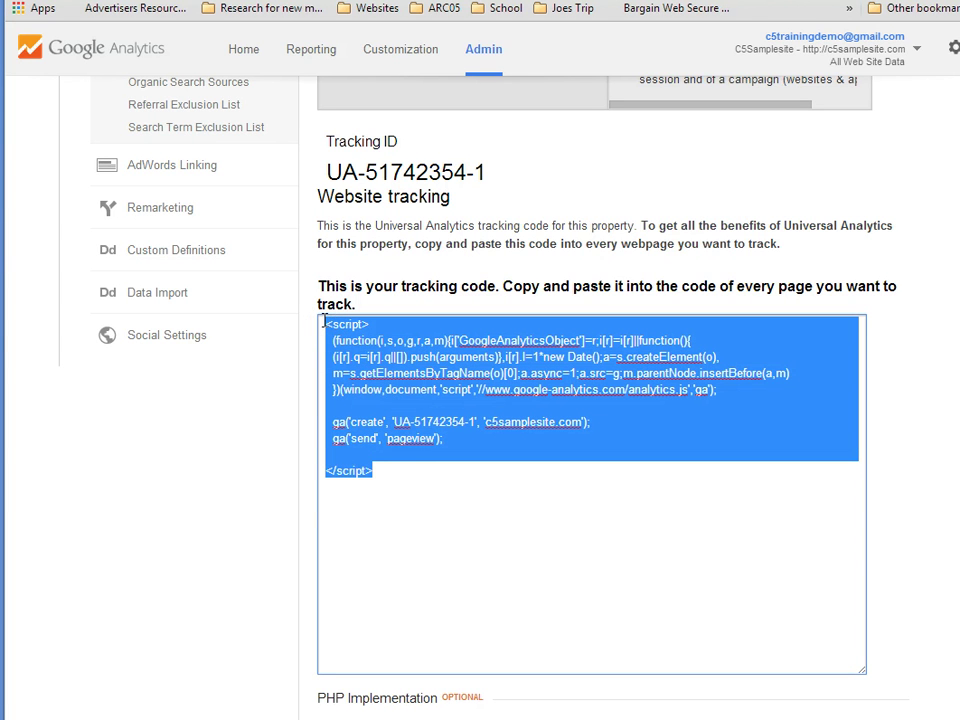
- Switch to the concrete5 dashboard and open the Tracking Codes page in System & Settings
{"action": "left_click", "coordinate": [306, 0]}
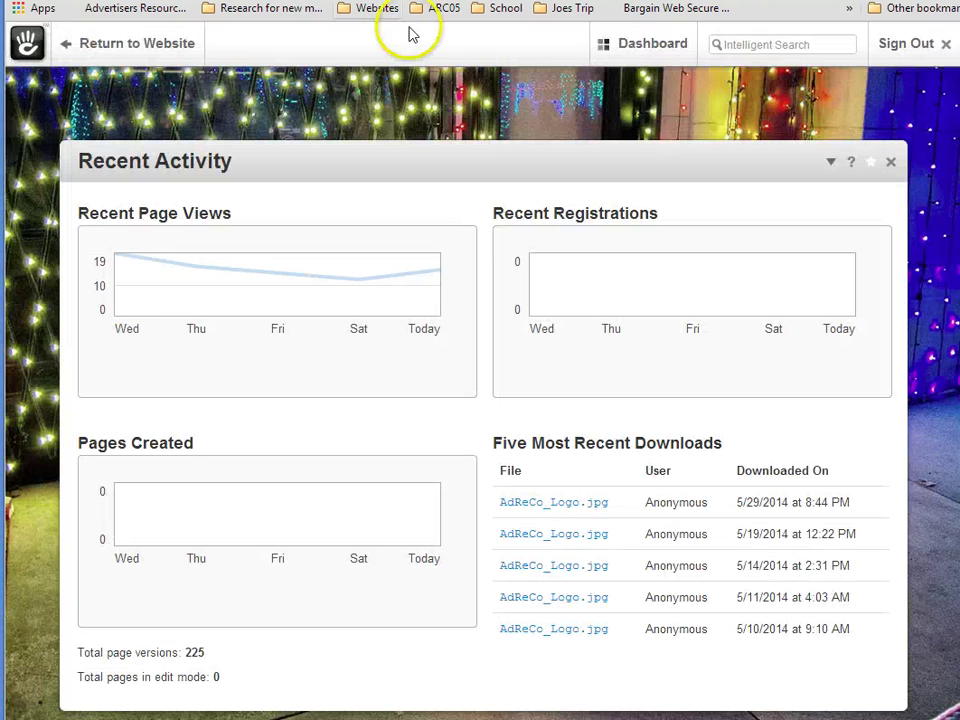
{"action": "mouse_move", "coordinate": [642, 55]}
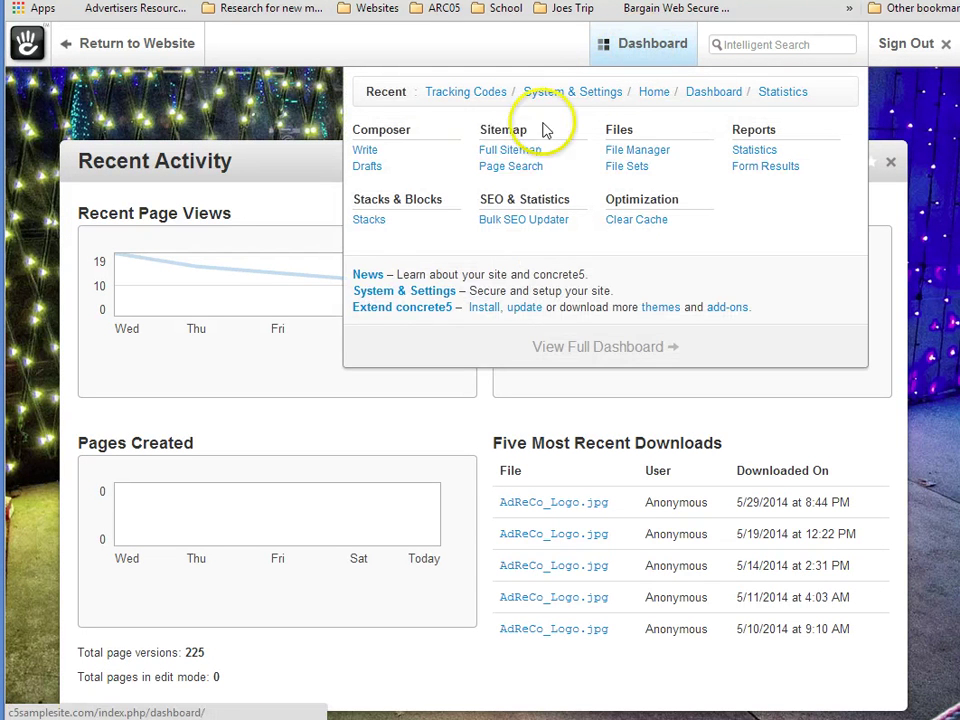
{"action": "left_click", "coordinate": [386, 298]}
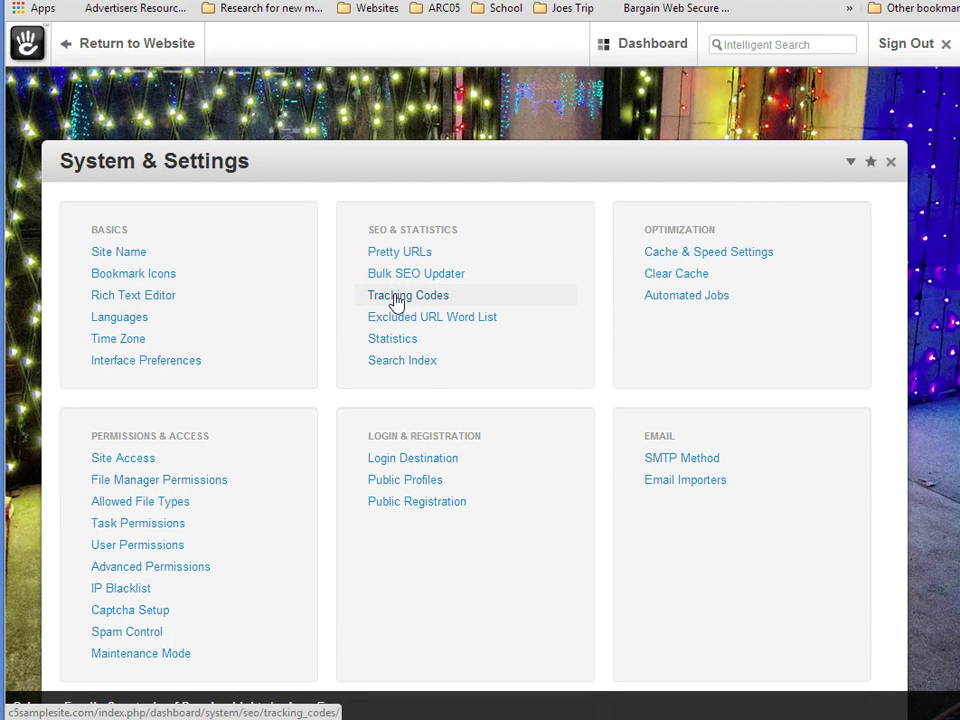
{"action": "left_click", "coordinate": [397, 298]}
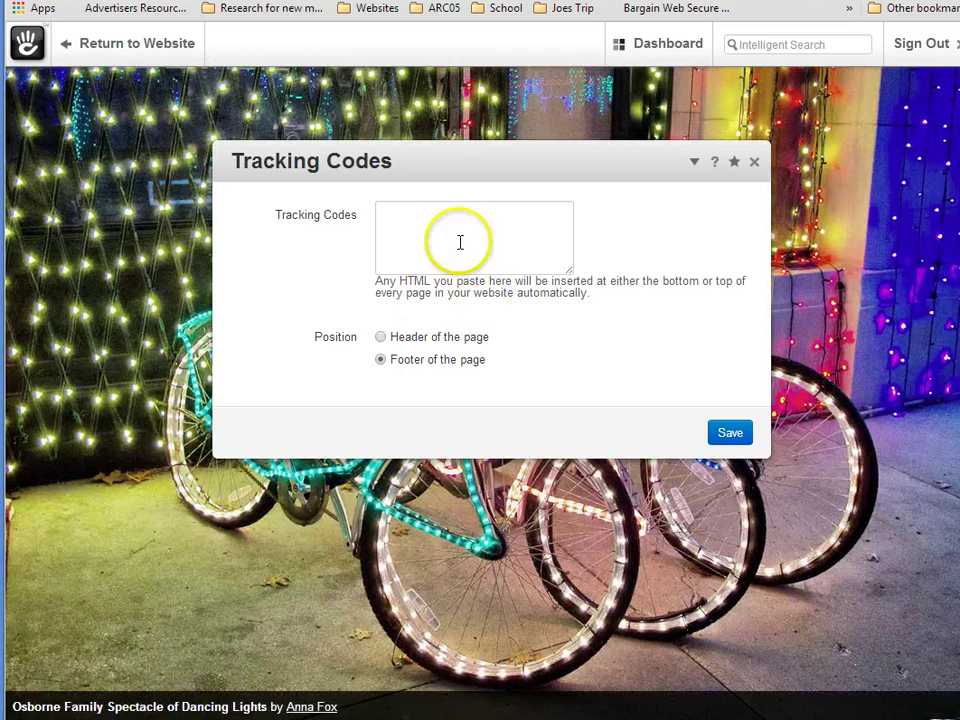
- Paste the copied Analytics script as the site's tracking code, position it in the header of the page, and save
{"action": "left_click", "coordinate": [399, 219]}
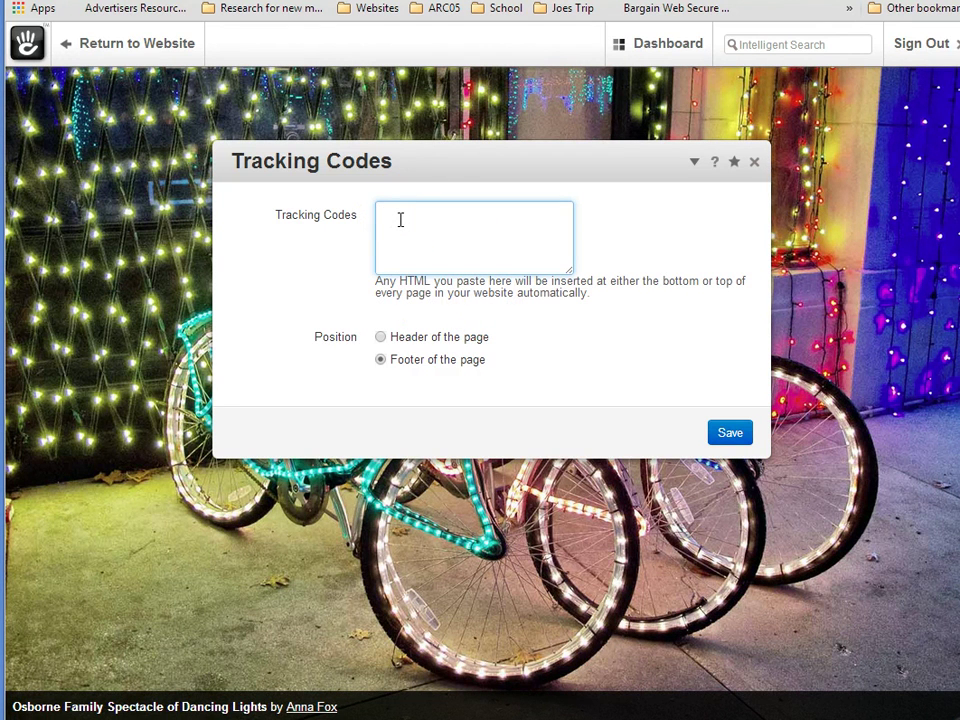
{"action": "key", "text": "ctrl+v"}
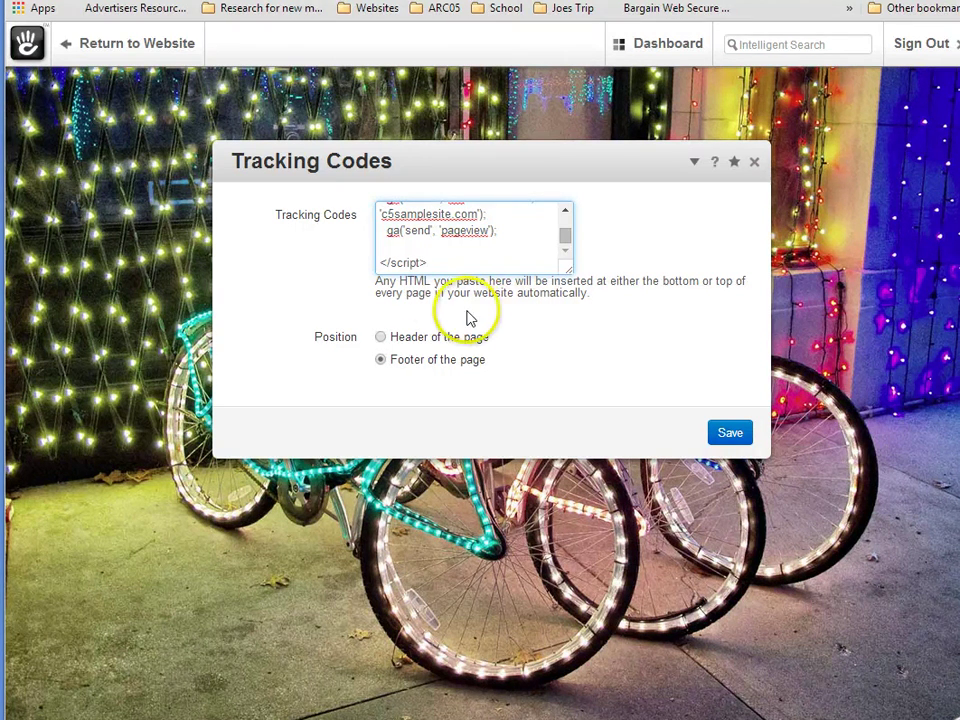
{"action": "left_click", "coordinate": [384, 339]}
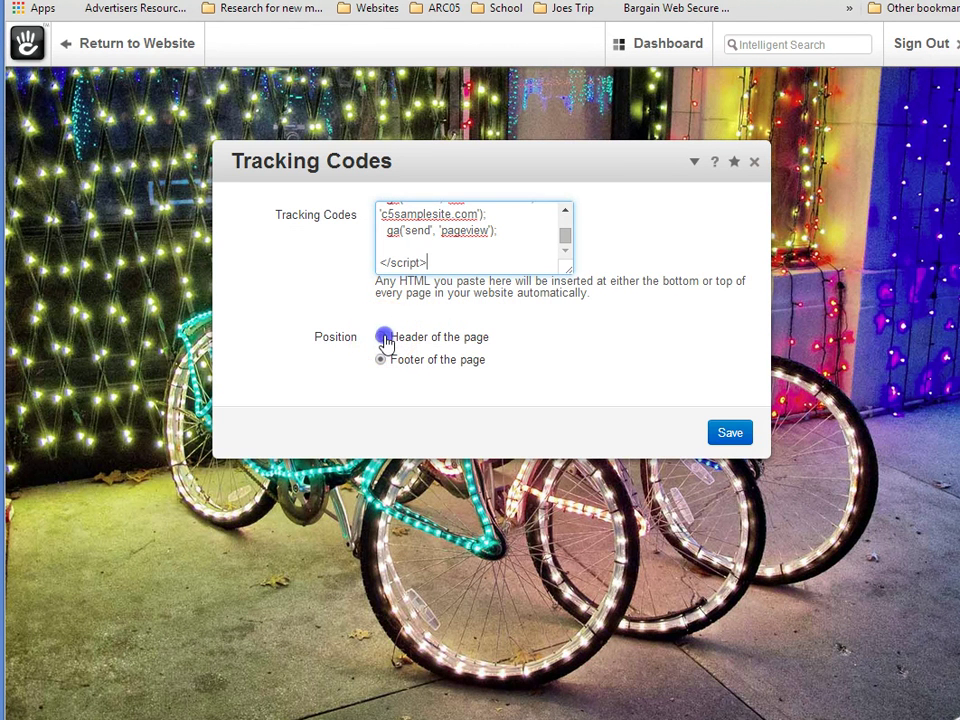
{"action": "left_click", "coordinate": [727, 435]}
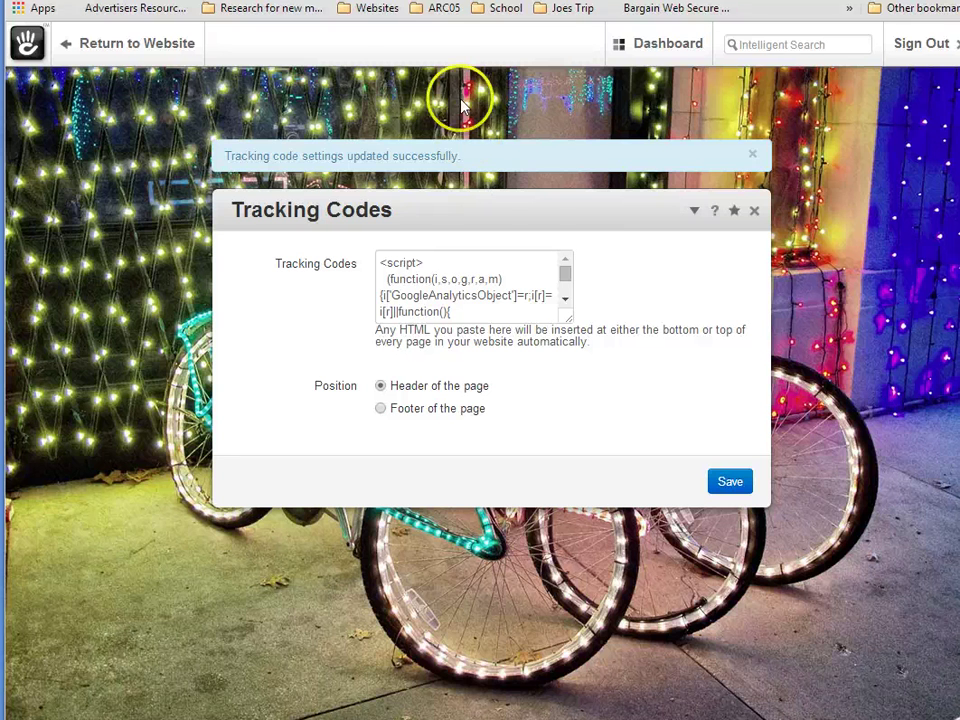
- Switch back to Google Analytics and view the Real-Time Traffic Sources report for the sample site
{"action": "key", "text": "ctrl+Tab"}
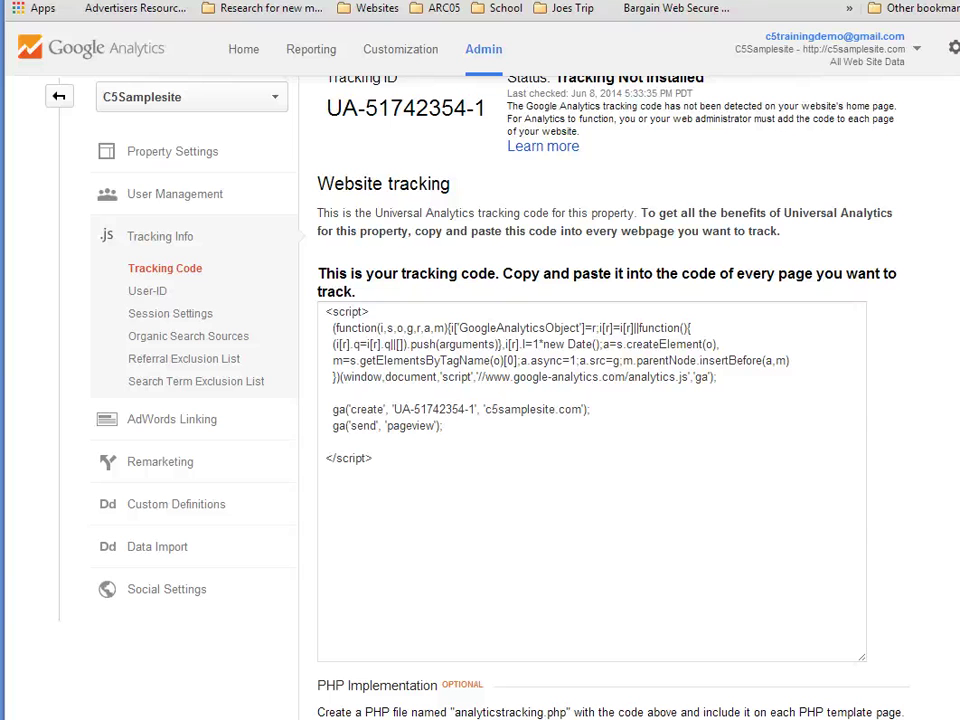
{"action": "left_click", "coordinate": [318, 52]}
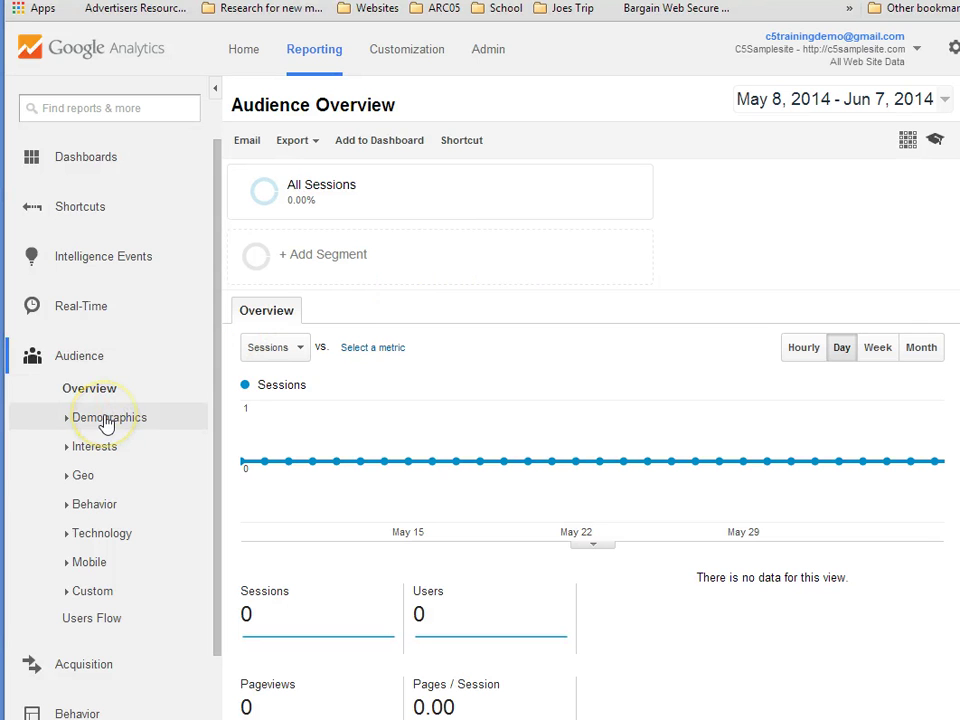
{"action": "left_click", "coordinate": [102, 310]}
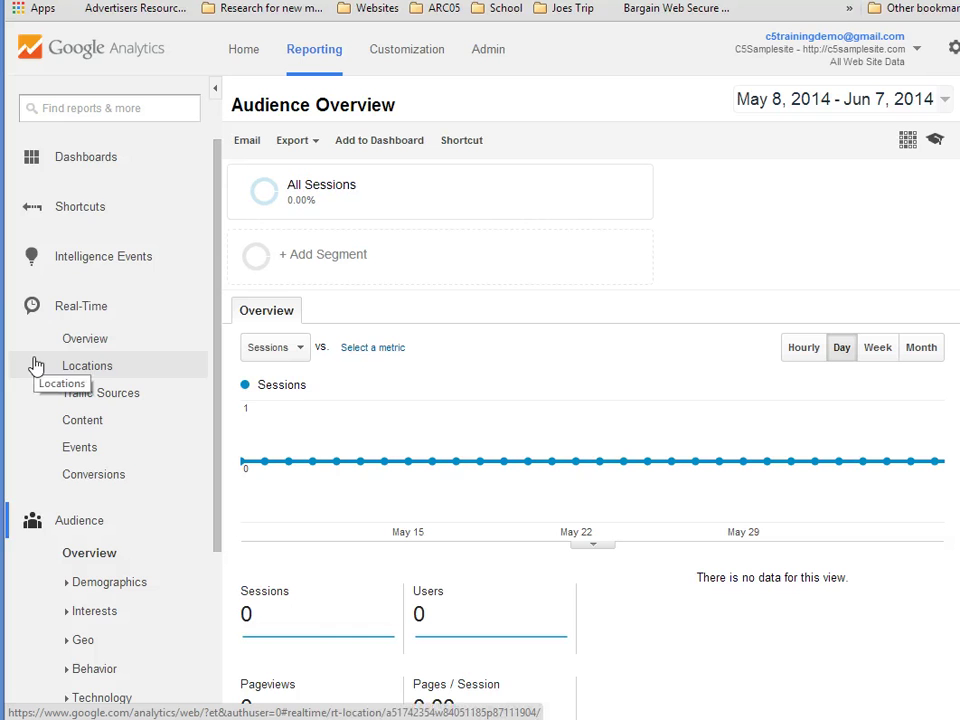
{"action": "scroll", "coordinate": [37, 365], "scroll_direction": "down", "scroll_amount": 2}
{"action": "left_click", "coordinate": [112, 156]}
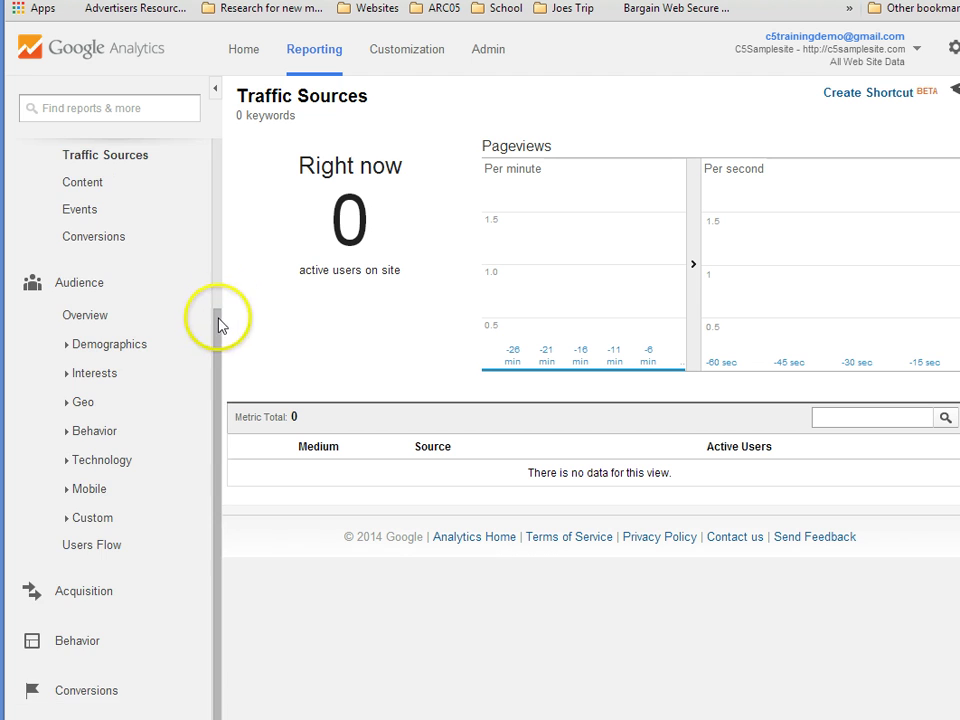
{"action": "left_click_drag", "start_coordinate": [219, 332], "coordinate": [249, 213]}
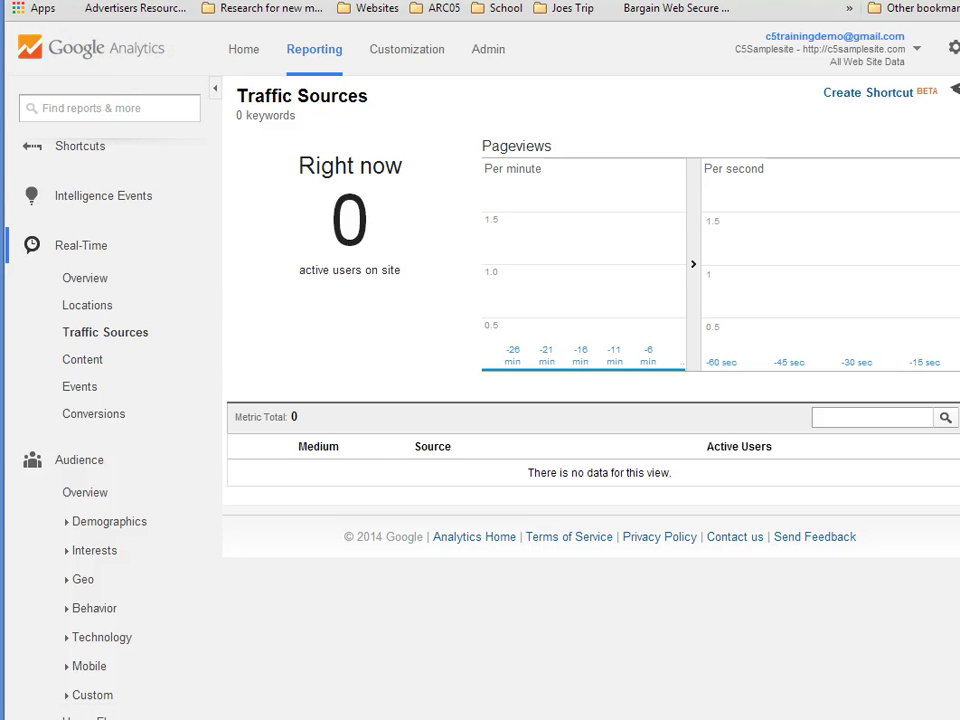
- Return to the concrete5 Tracking Codes page and save the tracking code settings again
{"action": "key", "text": "ctrl+Tab"}
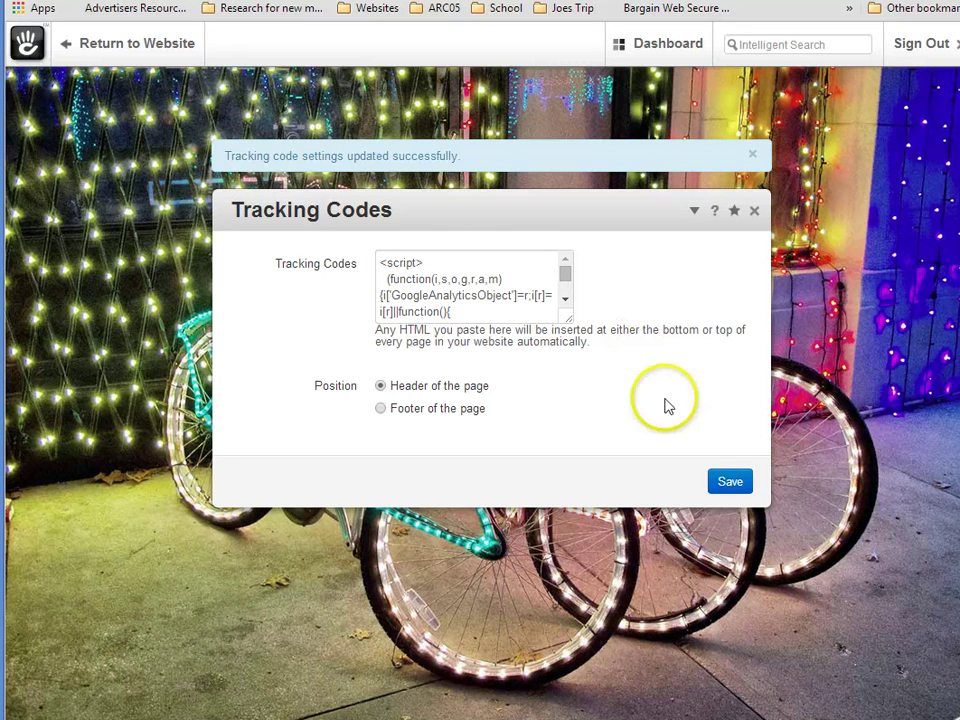
{"action": "left_click", "coordinate": [713, 481]}
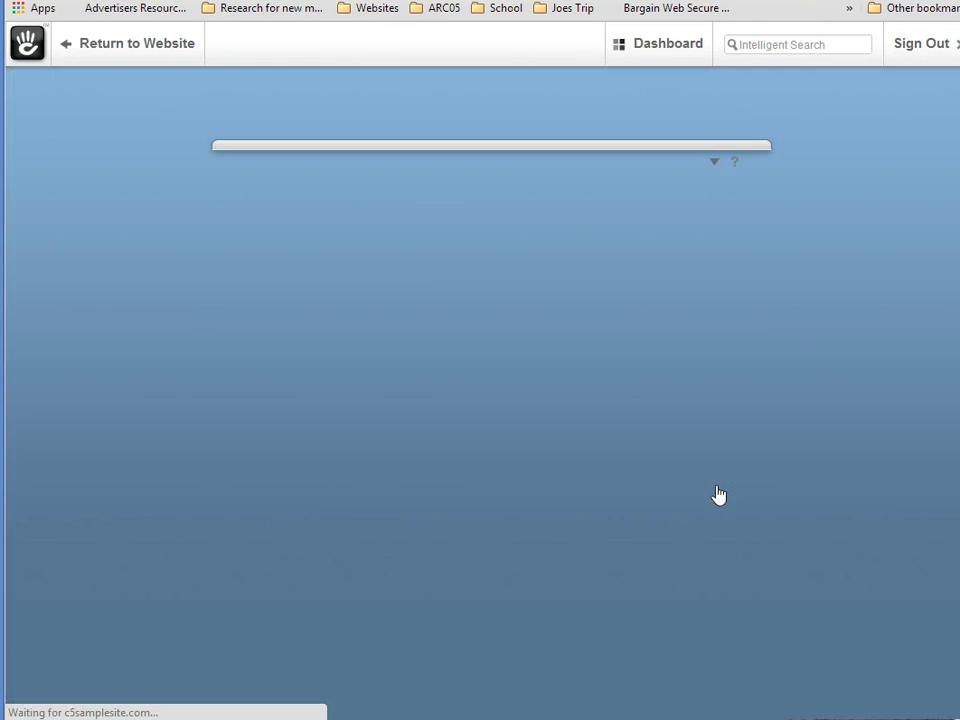